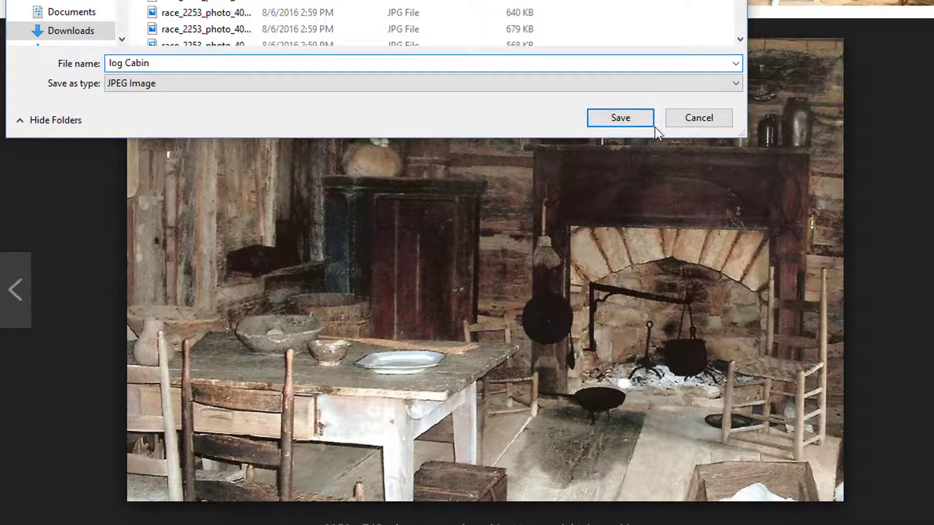
Save the cabin interior photo as the JPEG 'log Cabin' and return to ThingLink
click(642, 124)
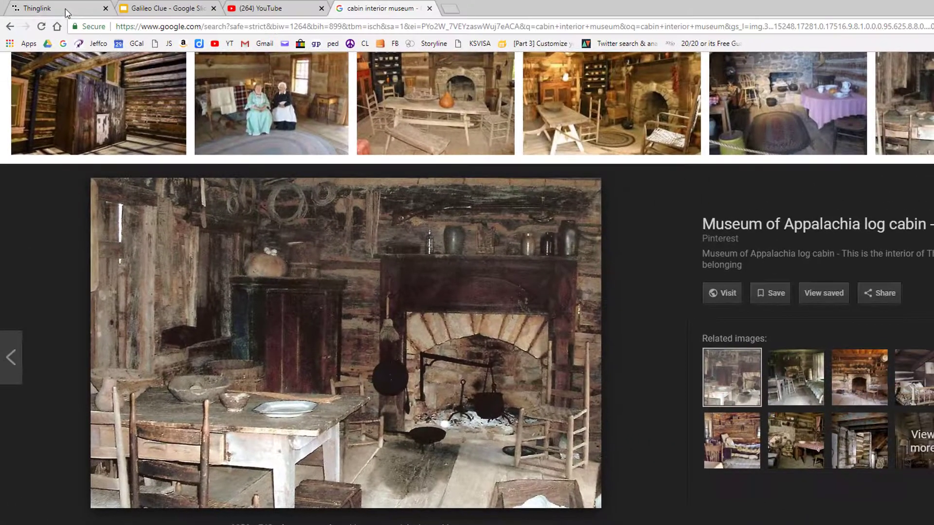
click(63, 8)
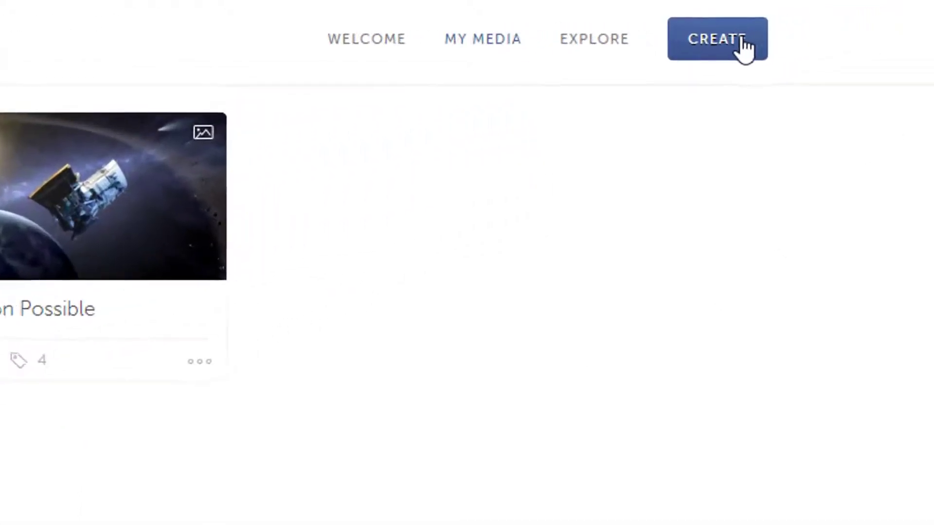
Upload the cabin photo as a new image and add a custom tag on the cabin wall
click(744, 49)
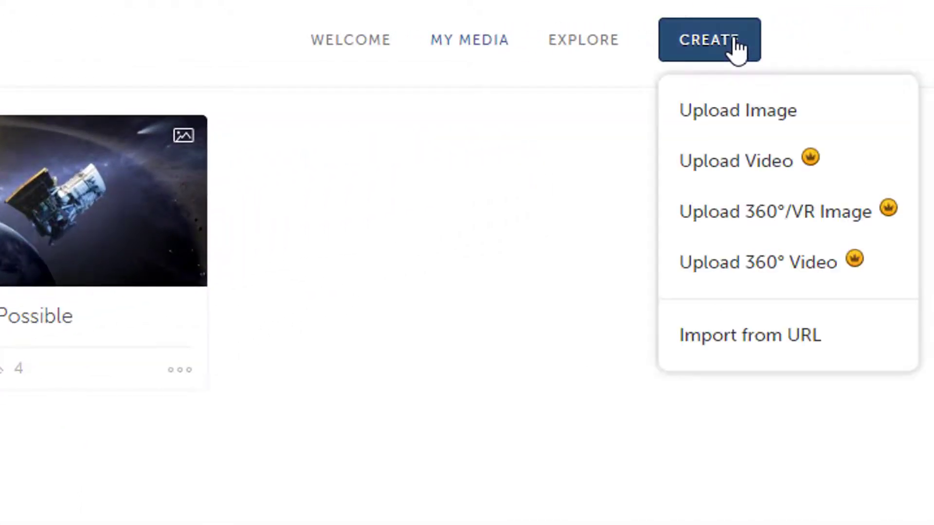
click(734, 118)
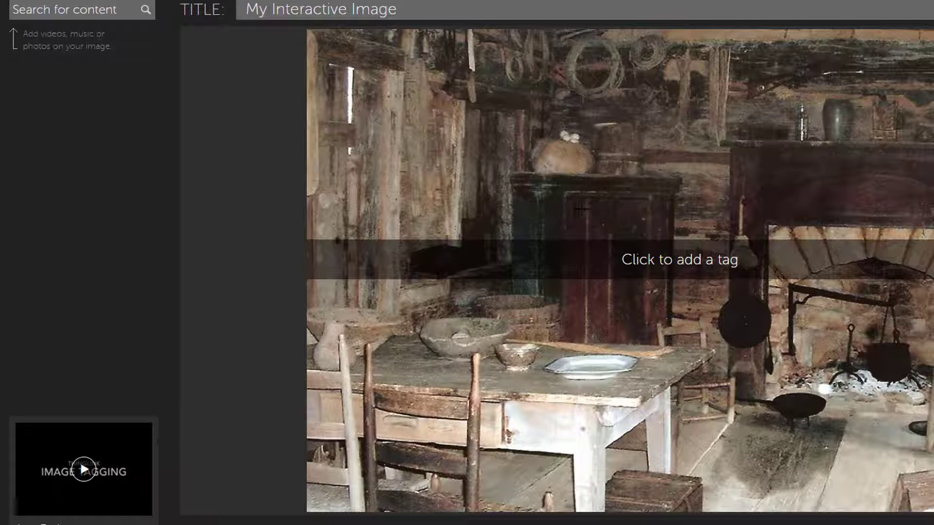
click(419, 140)
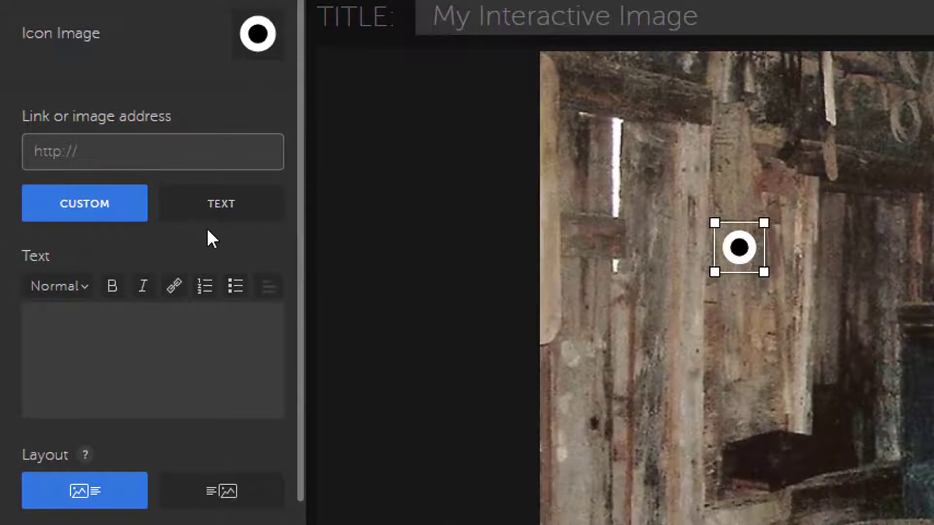
click(240, 215)
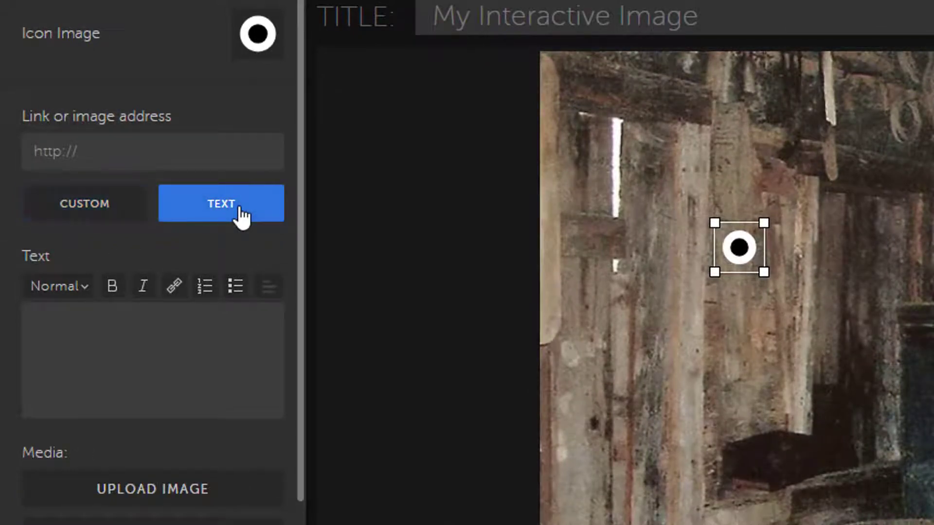
click(83, 211)
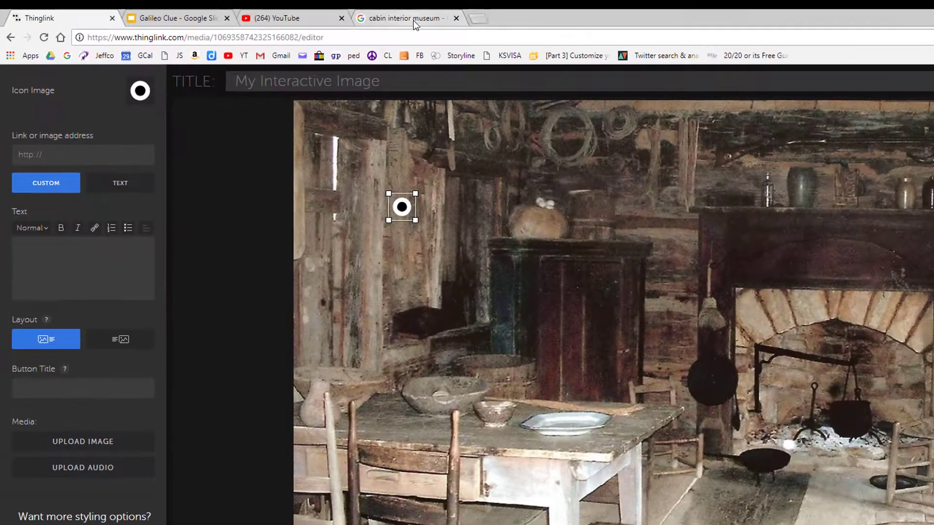
Search 'morse code translator' in a new tab and copy the translator page's web address
click(474, 20)
text(more)
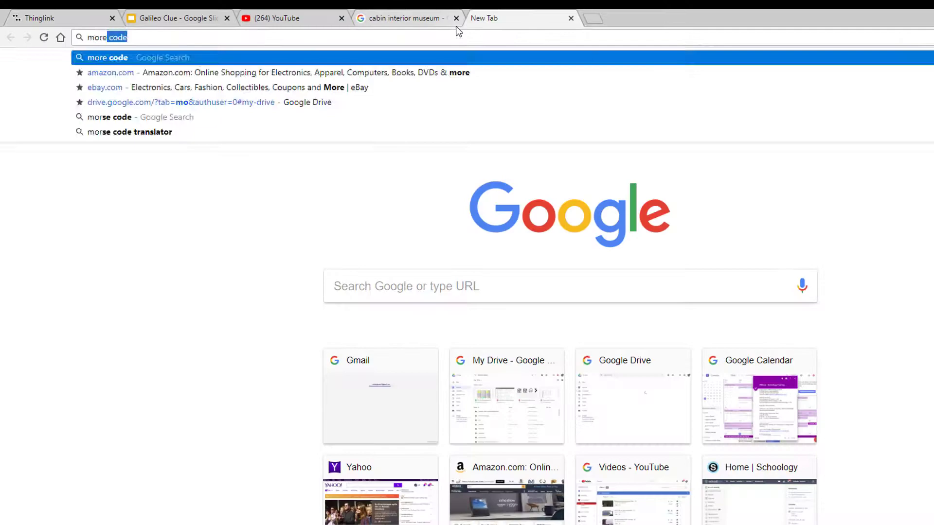
key(BackSpace)
key(BackSpace)
text(se)
key(Return)
click(169, 211)
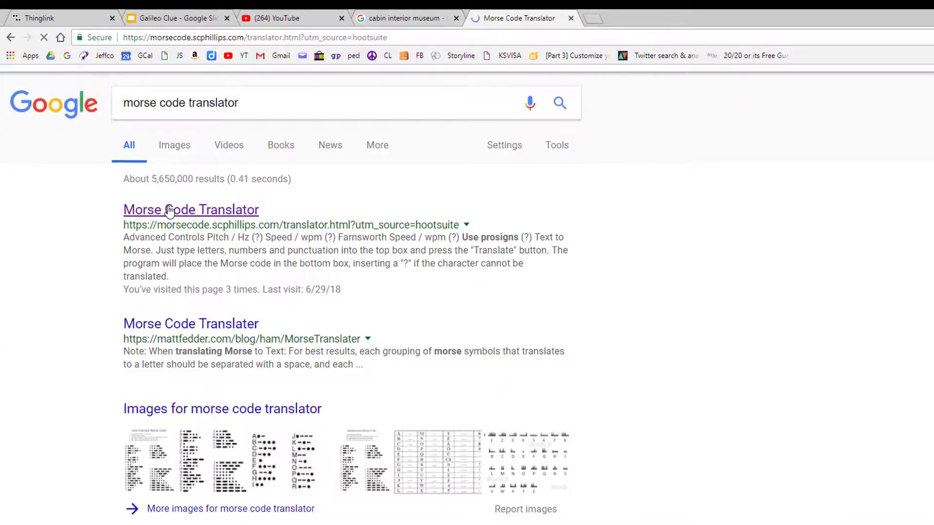
click(379, 37)
right_click(380, 39)
click(399, 83)
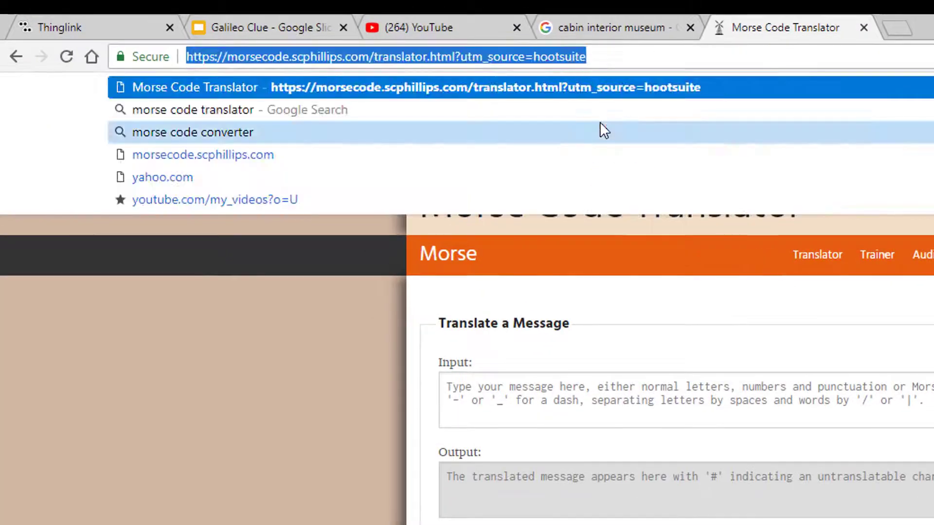
click(126, 29)
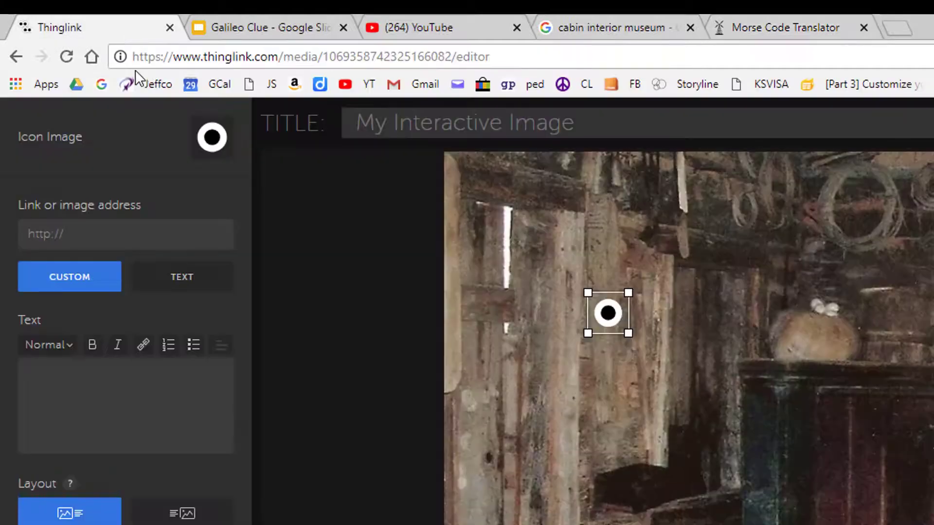
Paste the translator link into the tag and prefix its text with 'MORSE CODE TRANSLATOR ~'
right_click(104, 234)
click(134, 340)
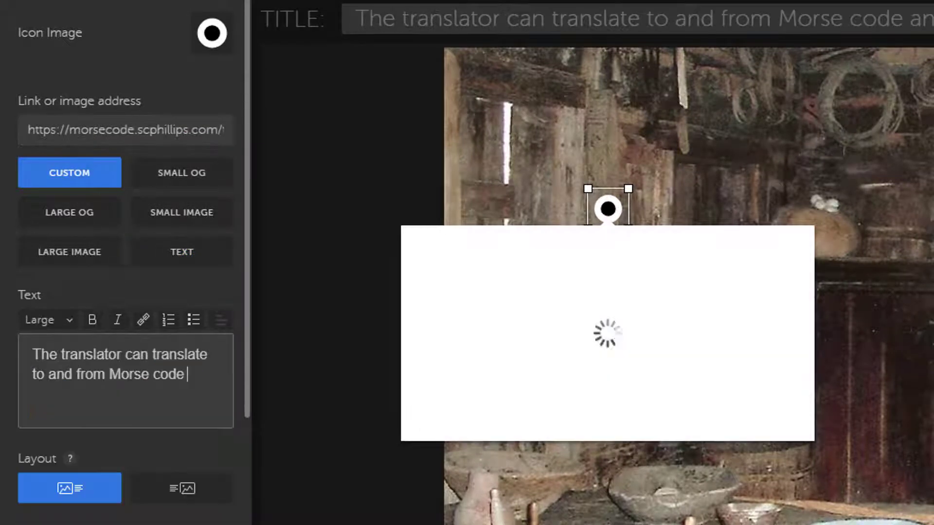
click(34, 351)
key(ctrl+v)
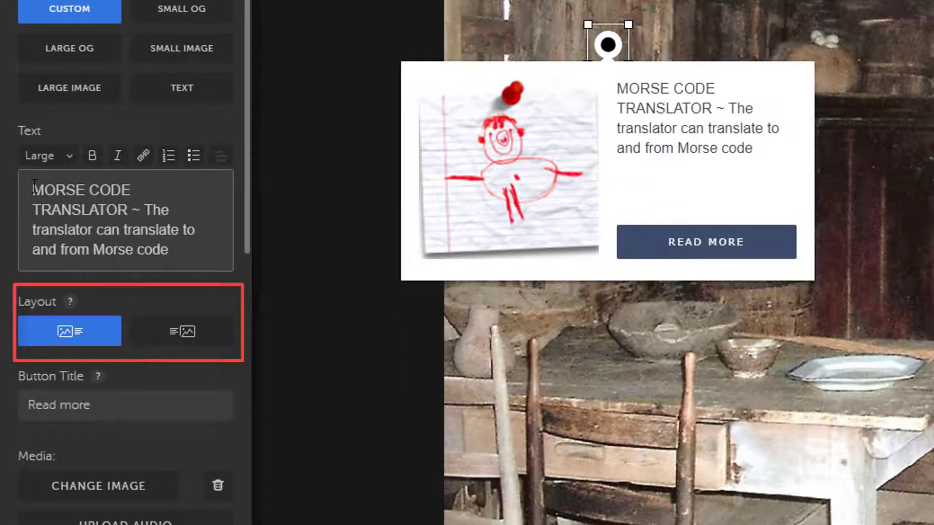
click(149, 334)
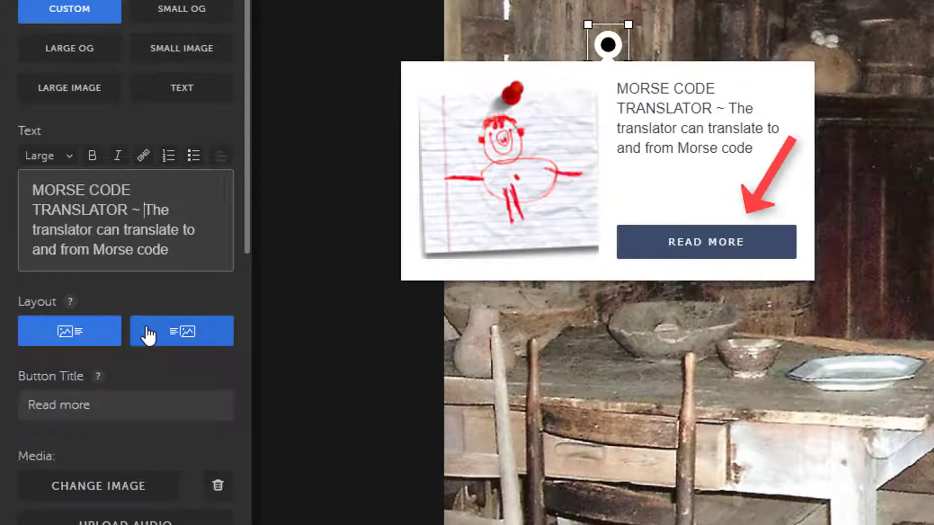
Change the tag's button title from 'Read more' to ACCESS
drag(106, 404, 22, 405)
text(ACC)
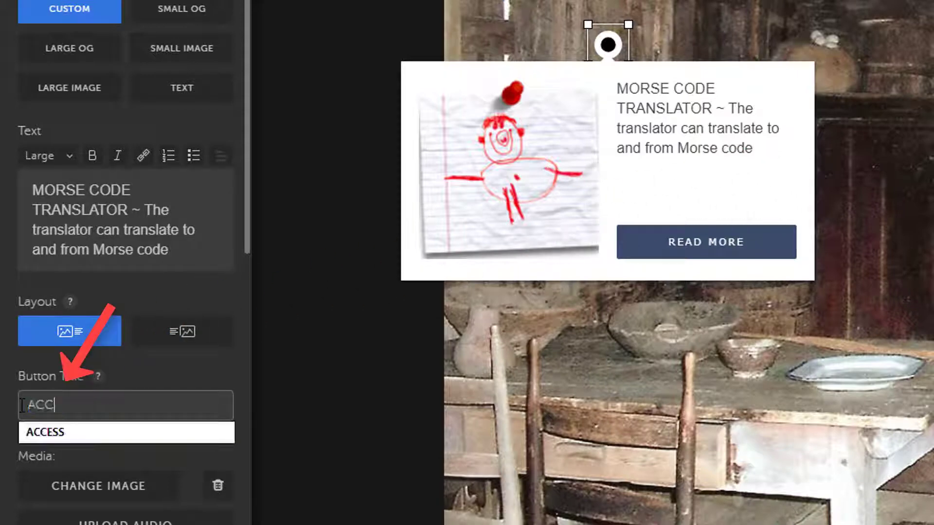
text(ESS)
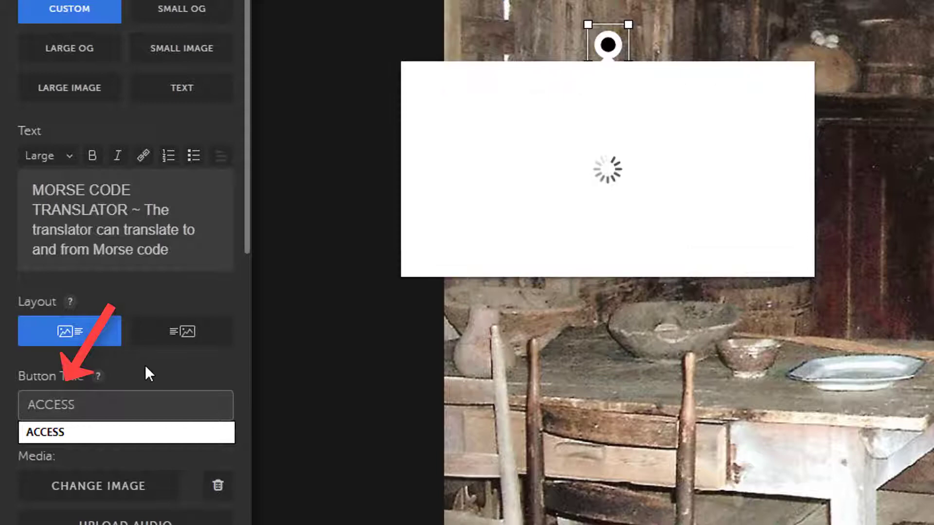
click(146, 368)
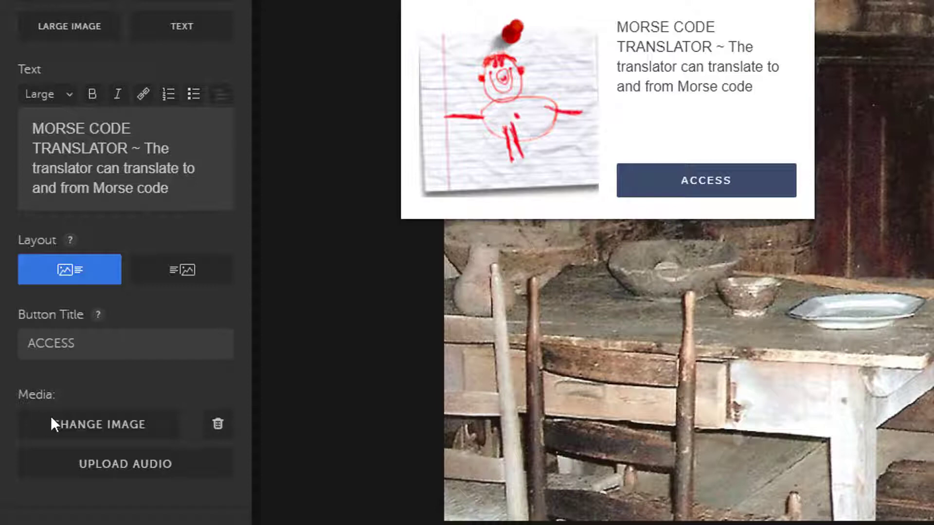
Replace the tag card's picture with morse code.jpg and switch it to the Large Image style
click(125, 428)
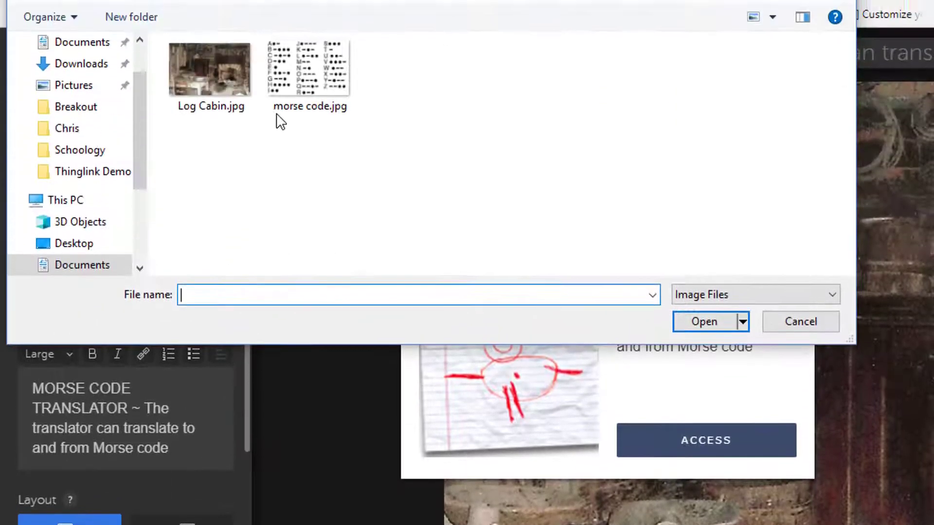
double_click(299, 70)
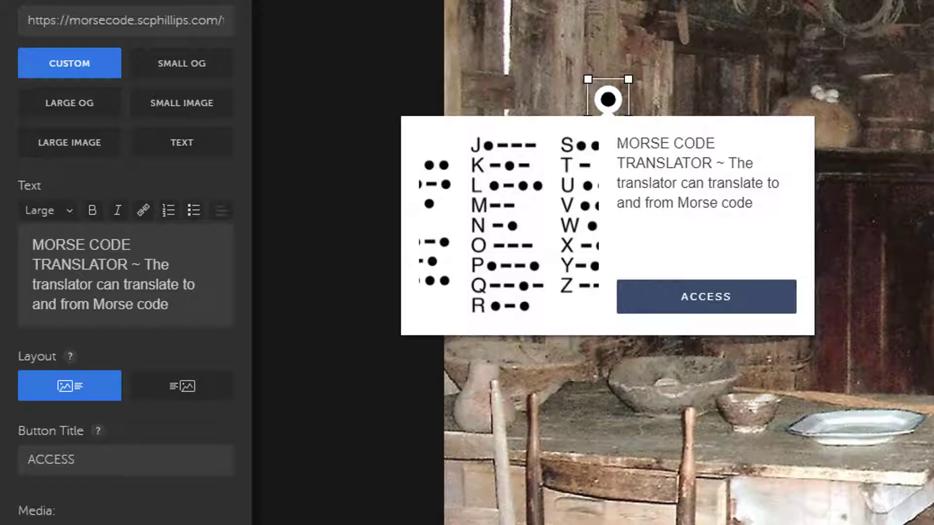
click(93, 147)
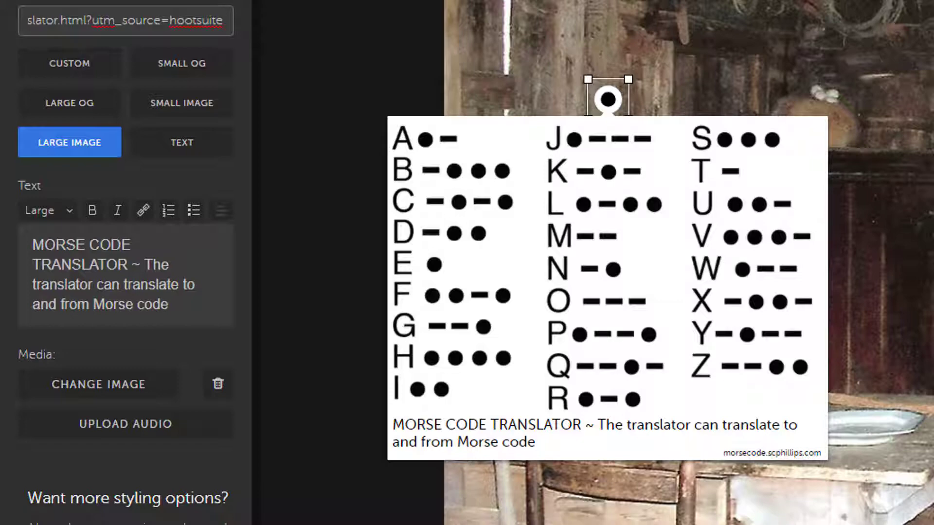
Save the Morse Code Translator tag, then give it the red-ring icon and save again
scroll(183, 378, down, 10)
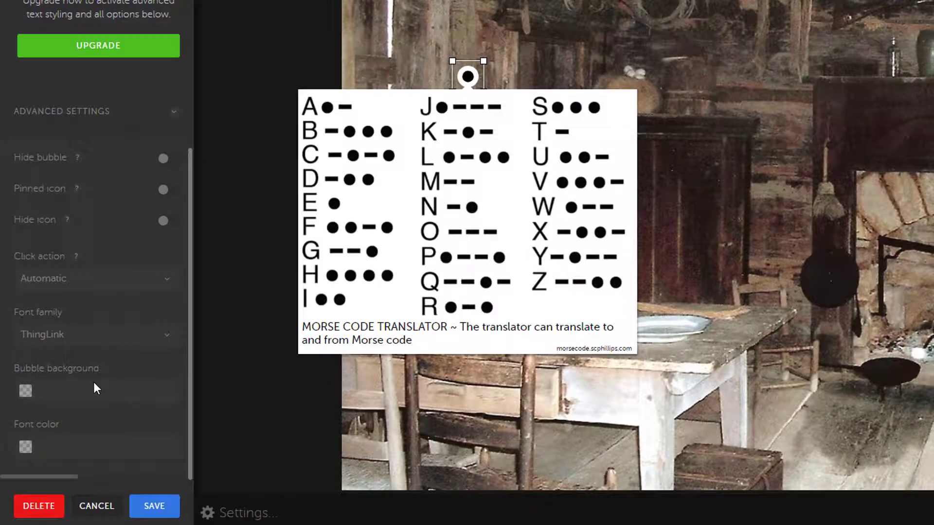
click(149, 506)
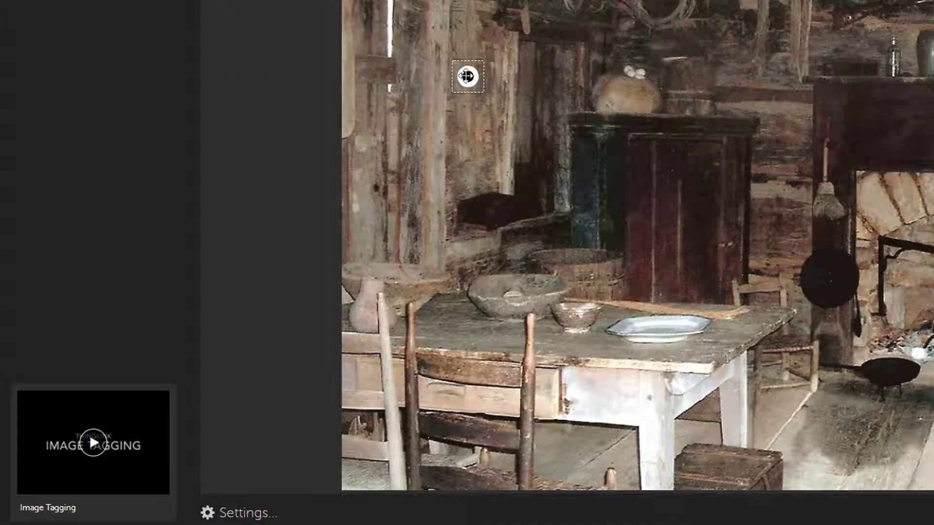
click(467, 76)
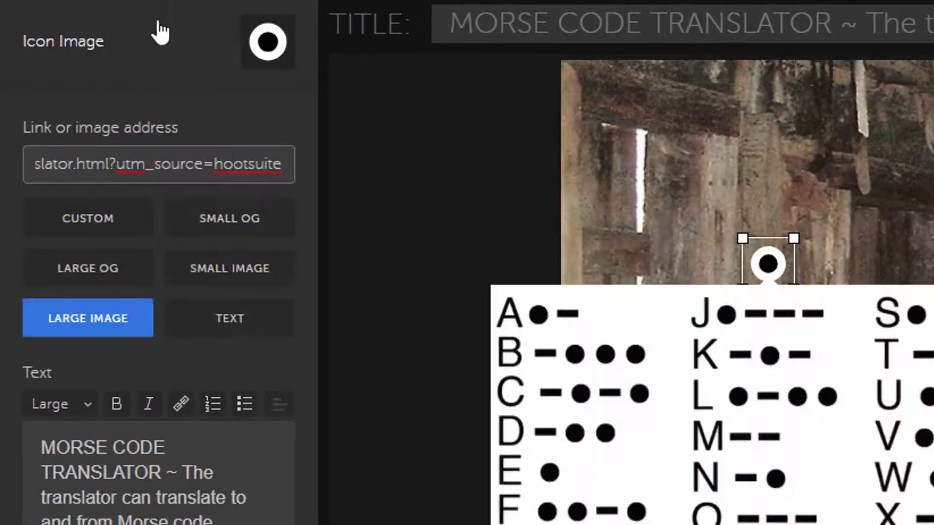
click(269, 44)
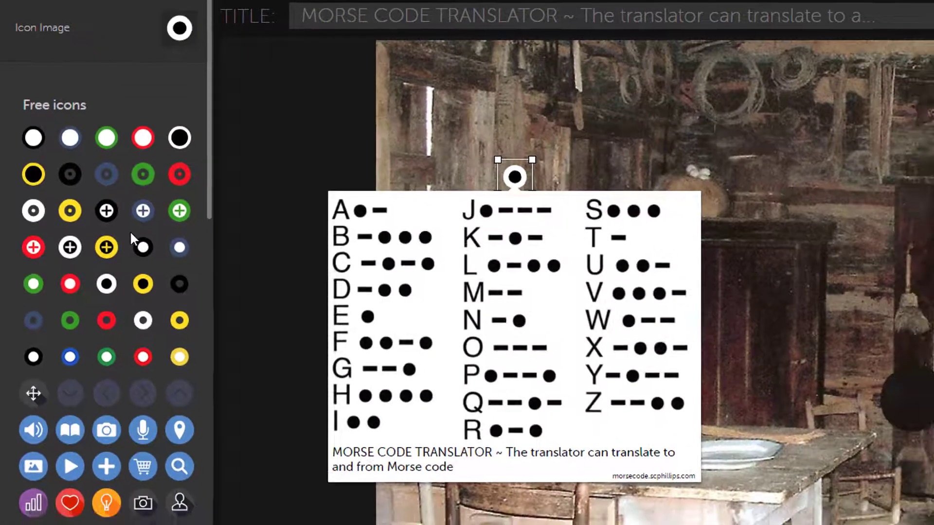
click(143, 175)
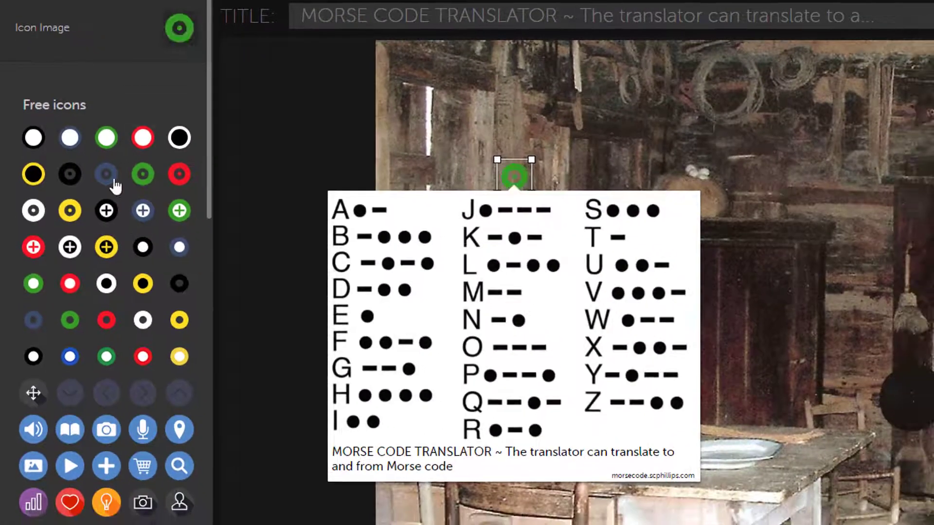
click(72, 286)
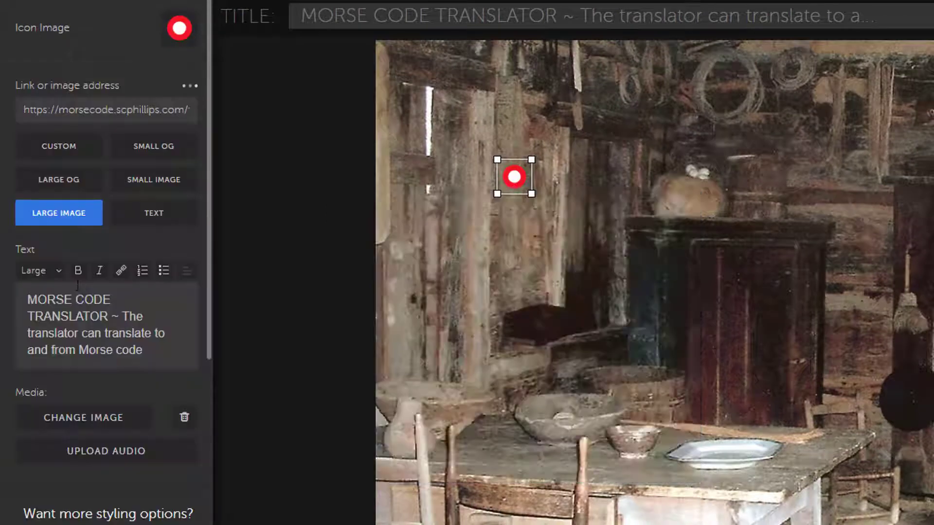
click(188, 523)
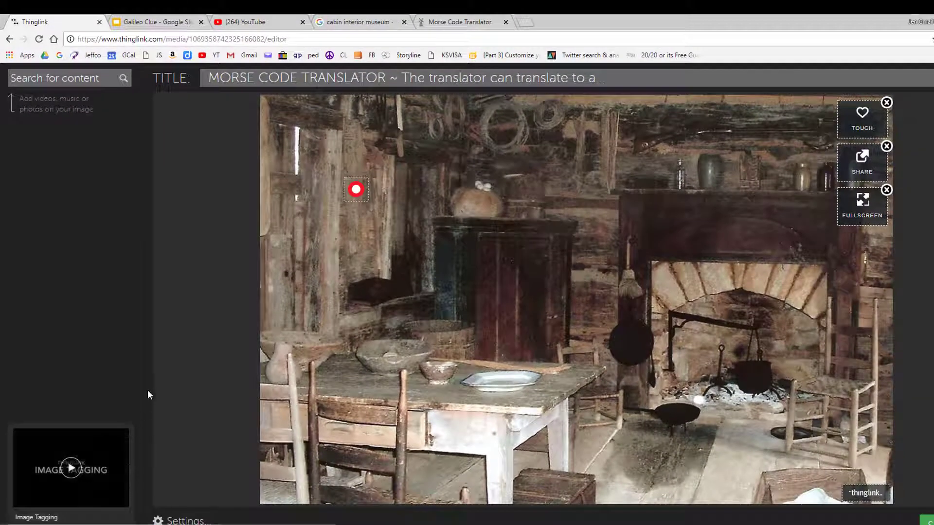
Copy the Galileo Clue presentation's view-only share link from Google Slides
click(171, 21)
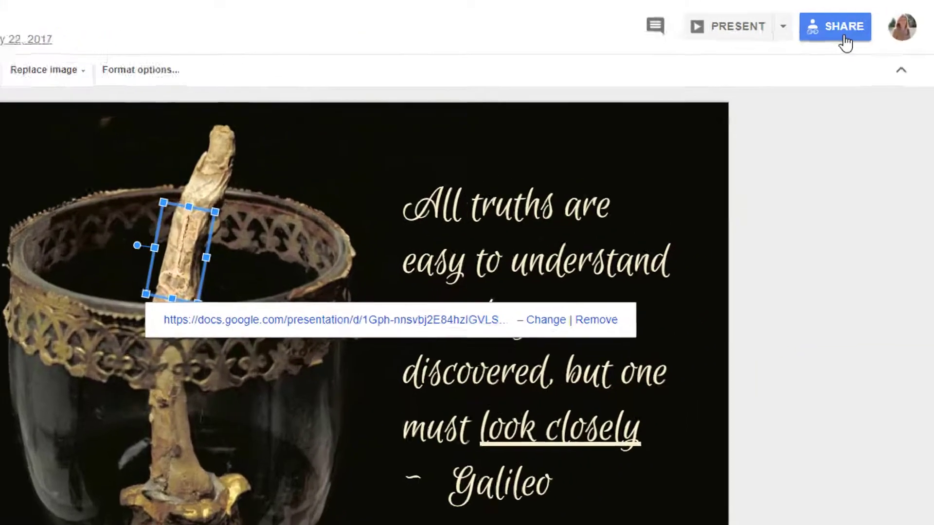
click(857, 27)
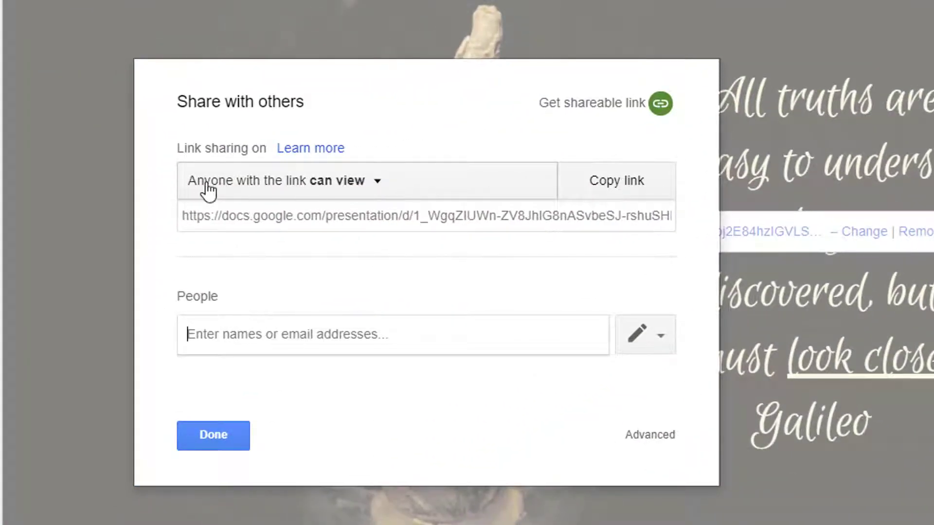
click(639, 194)
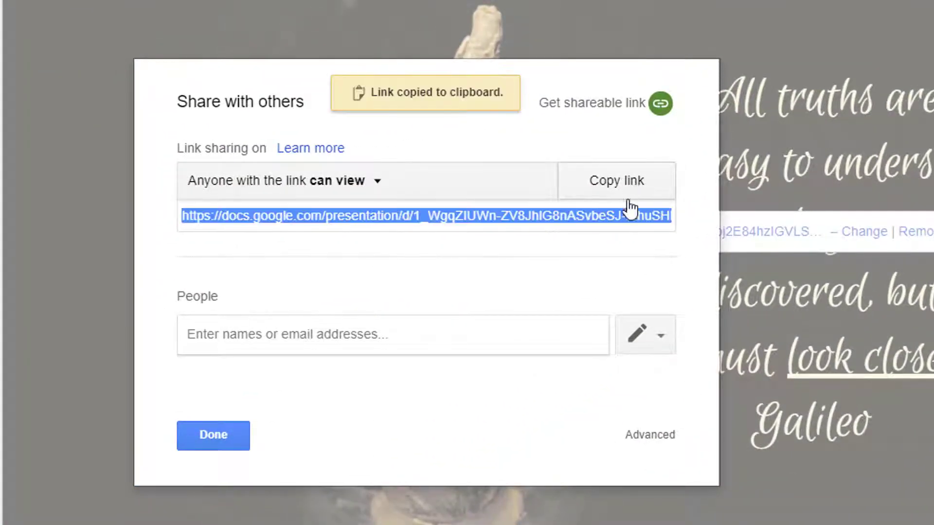
click(208, 439)
Add a tag above the fireplace mantel linking to the Galileo Clue slides and preview its popup
click(78, 10)
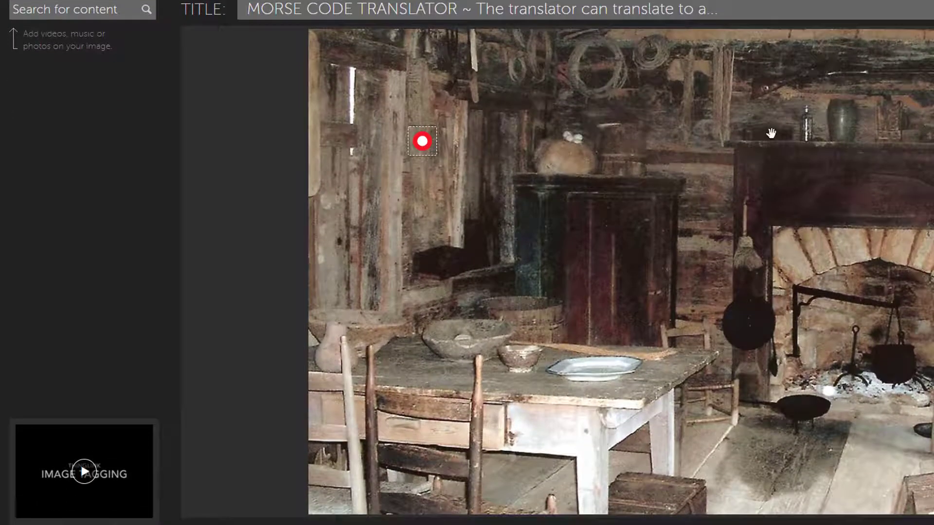
click(772, 188)
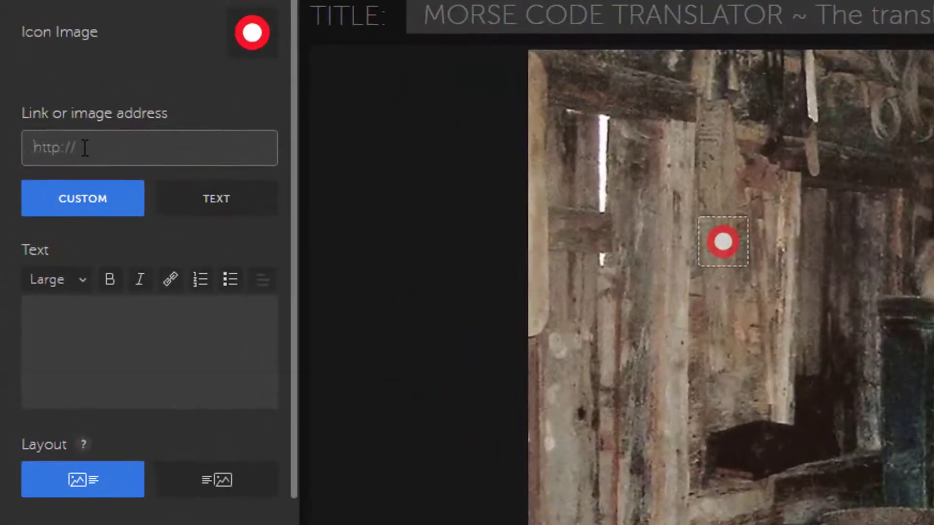
right_click(48, 86)
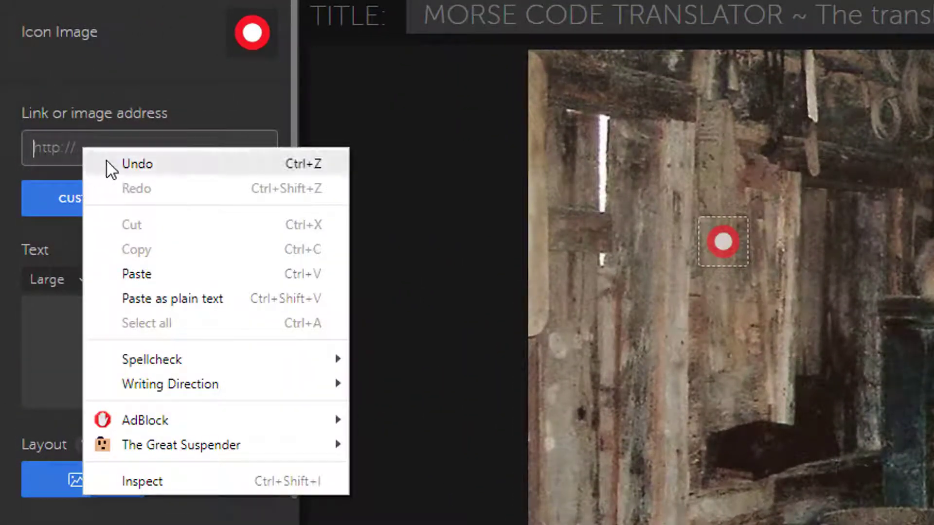
click(168, 275)
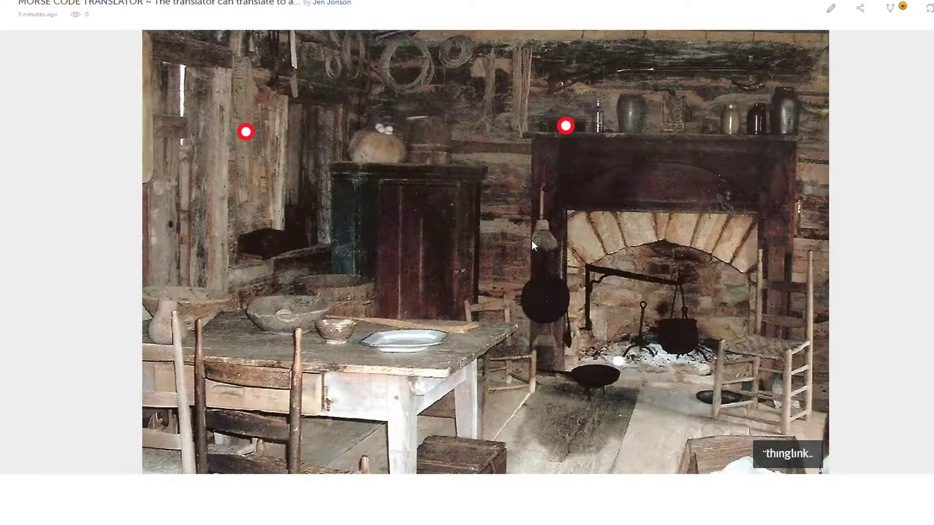
click(566, 127)
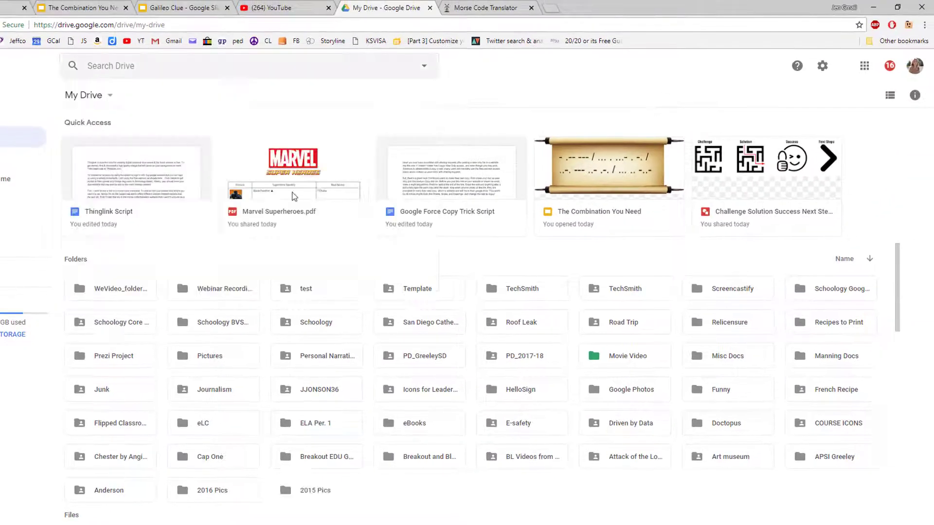
Open Marvel Superheroes.pdf in Drive, turn on link sharing, and copy its view-only link
double_click(292, 194)
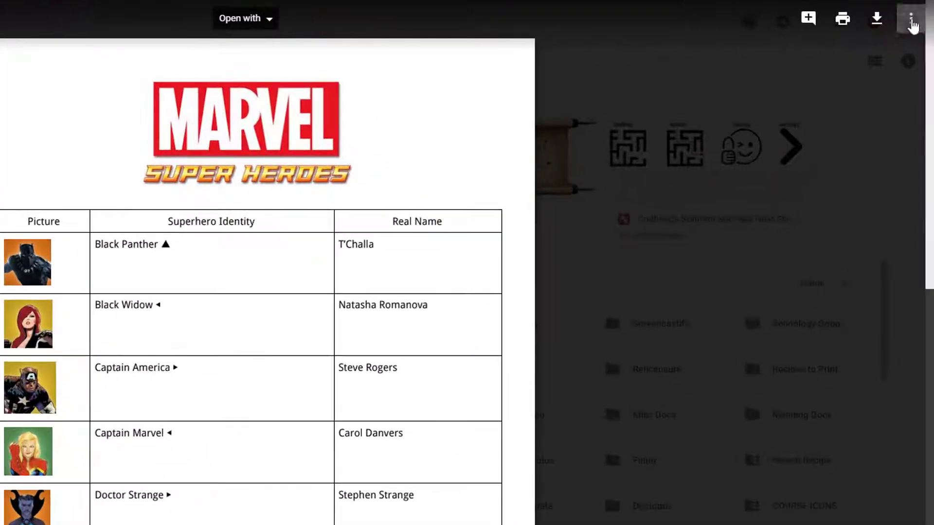
click(911, 22)
click(785, 56)
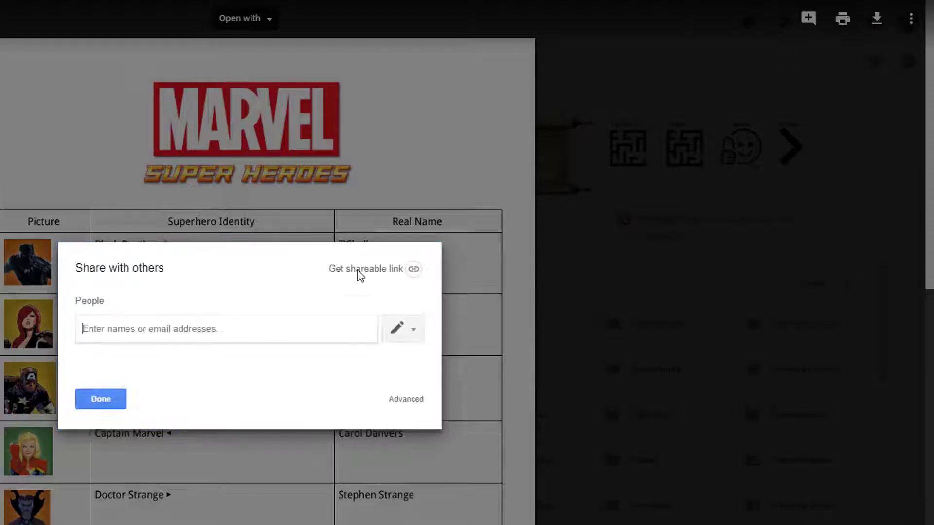
click(360, 270)
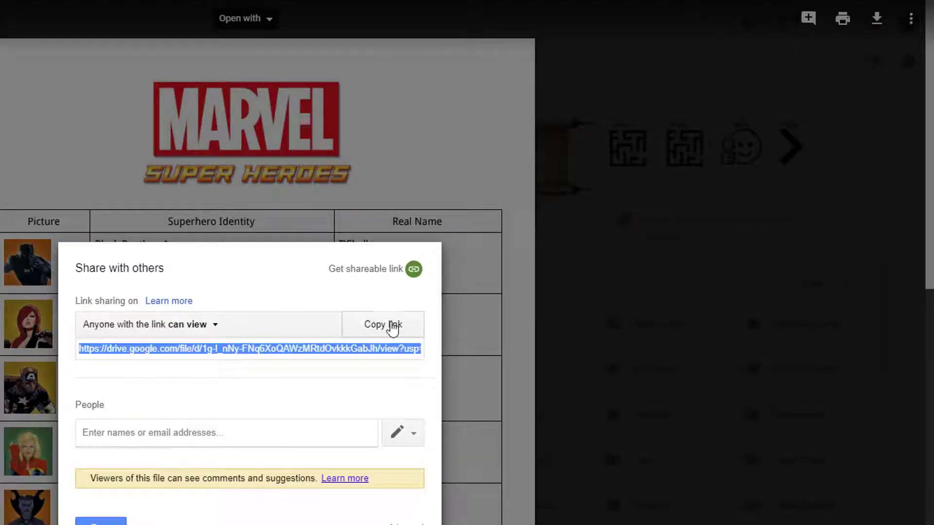
click(393, 327)
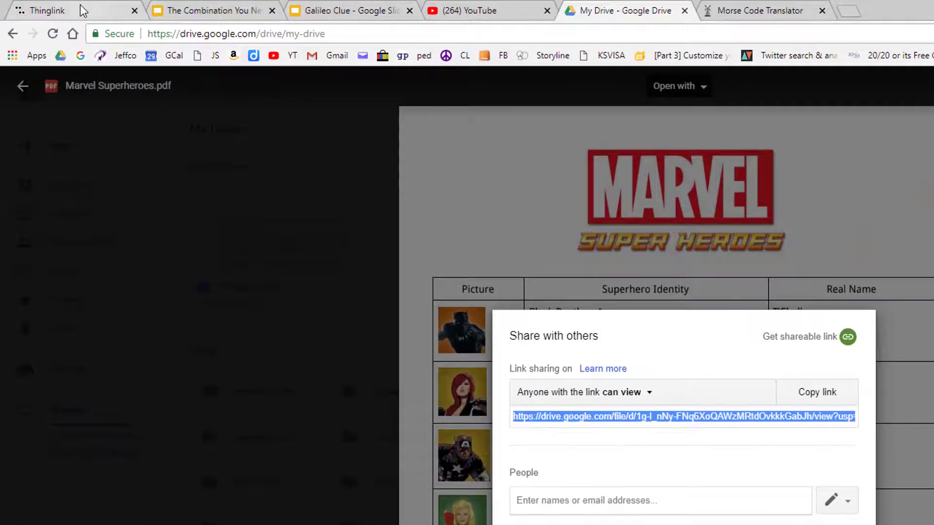
Add a tag beside the fireplace with the Marvel PDF link, titled 'Marvel Superheroes Reference'
click(72, 11)
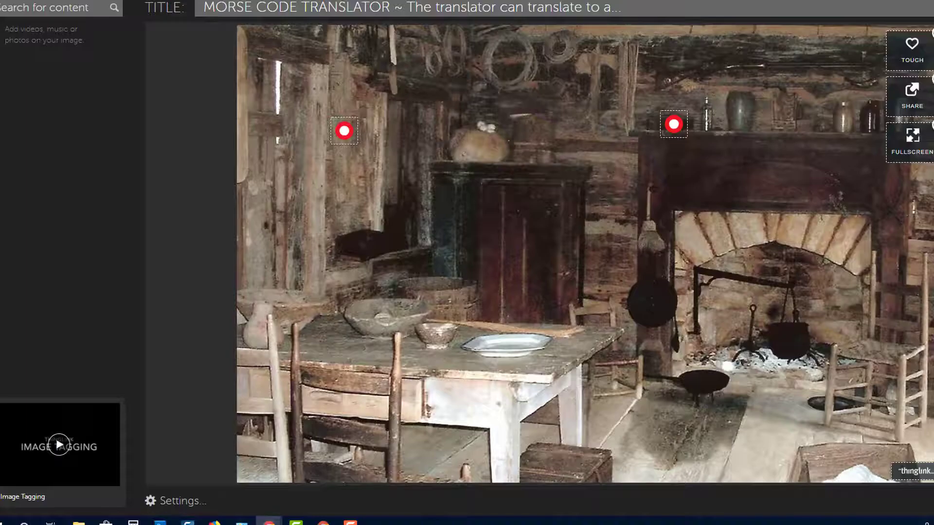
click(689, 307)
right_click(84, 74)
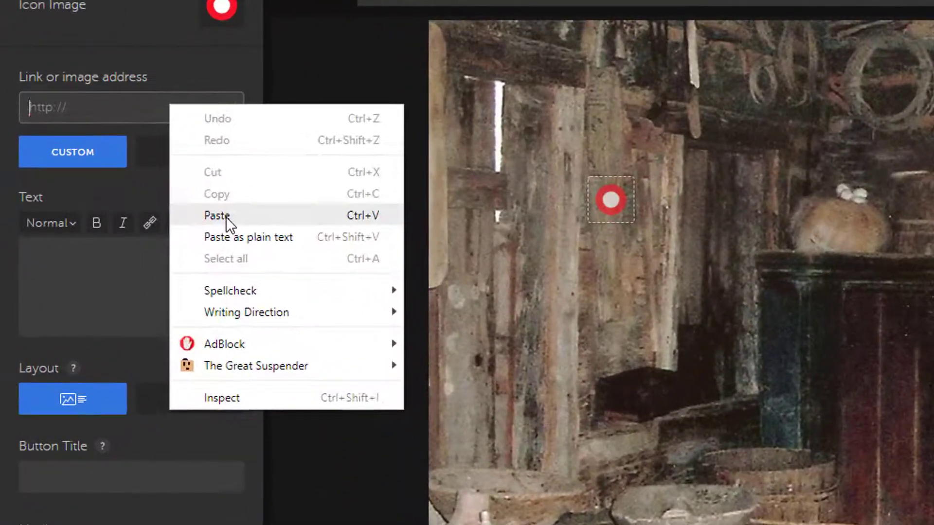
click(226, 217)
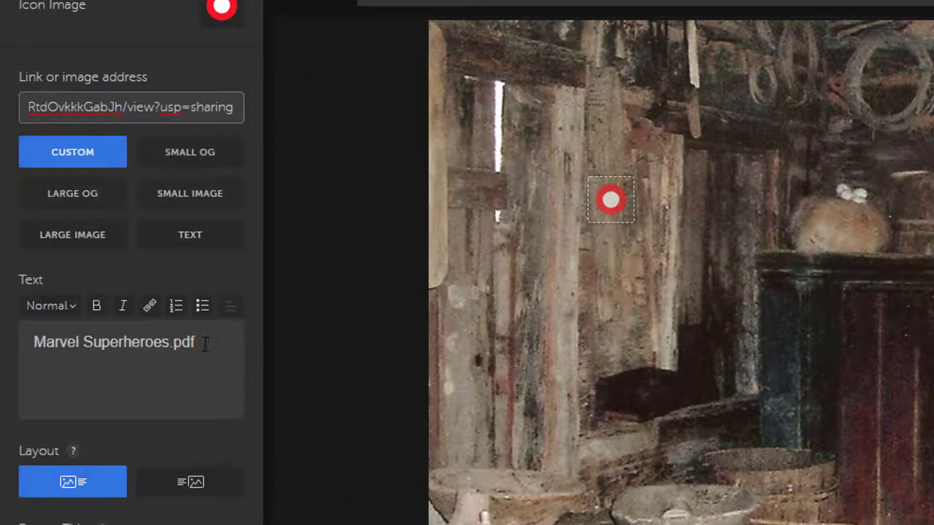
key(BackSpace)
key(BackSpace)
key(BackSpace)
key(BackSpace)
text(Reference)
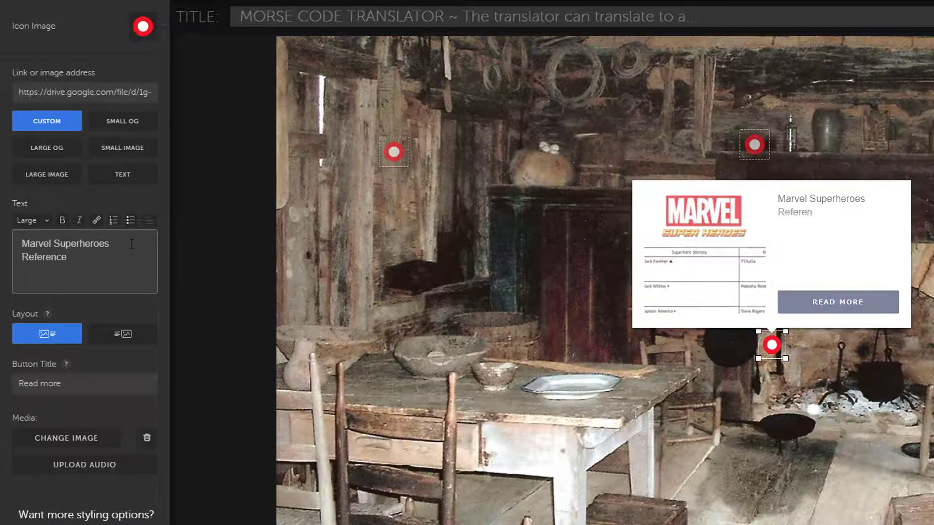
Change the tag's button title to 'View more' and save the tag
drag(37, 384, 8, 383)
text(View)
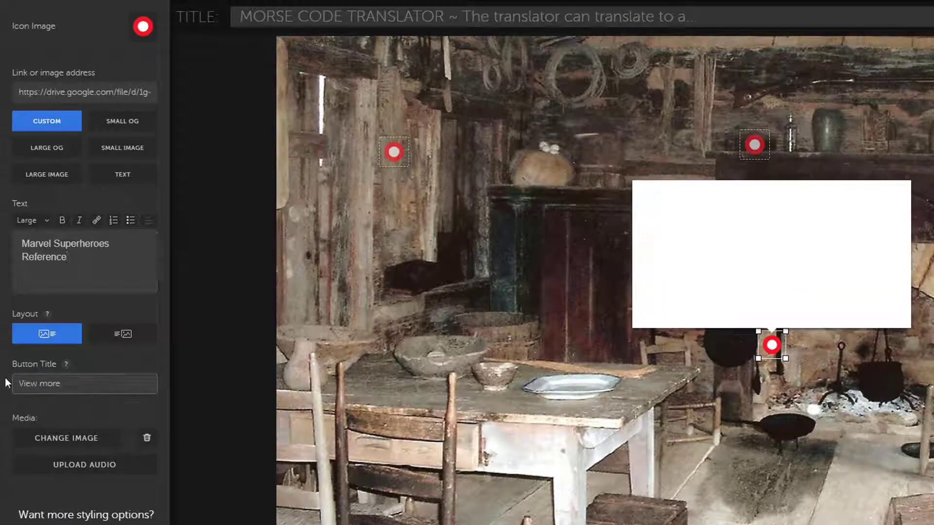
scroll(97, 462, down, 1)
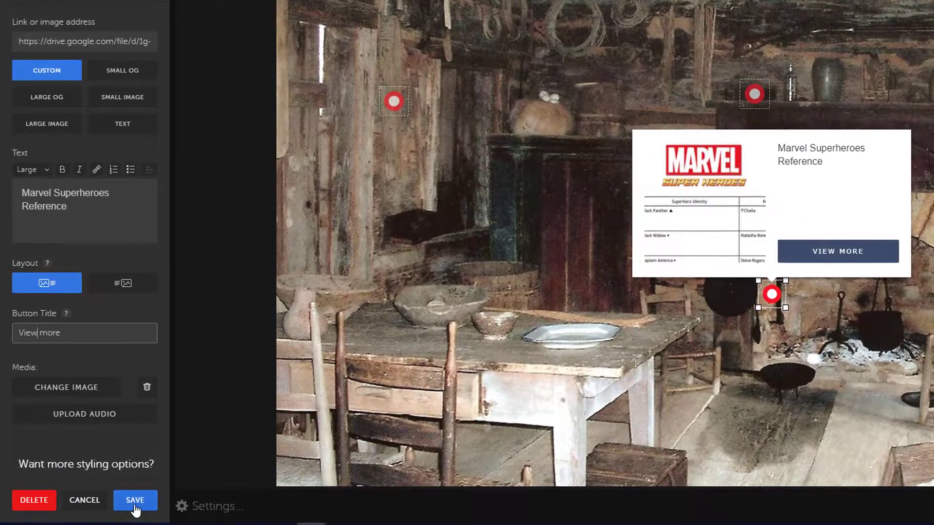
click(136, 509)
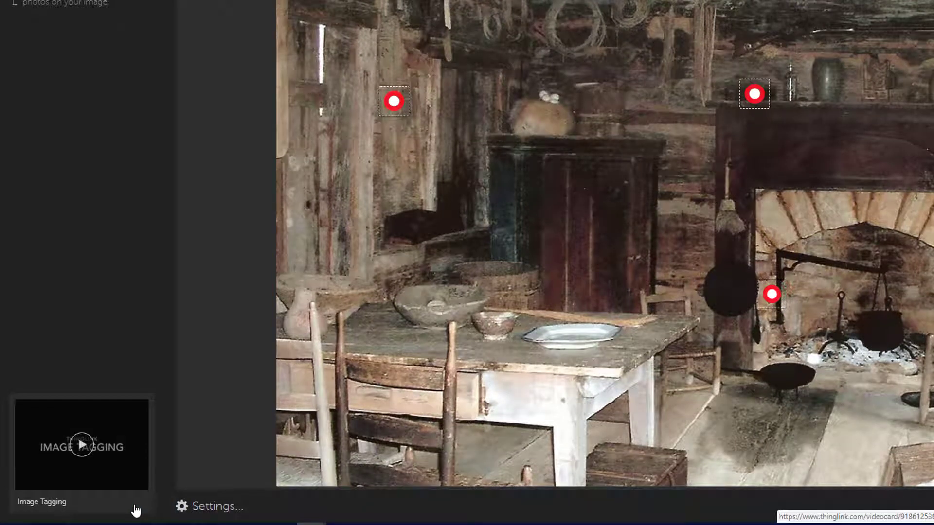
Add a tag on the table bowl carrying Monster Mash.mp3 audio with a speaker icon
click(434, 290)
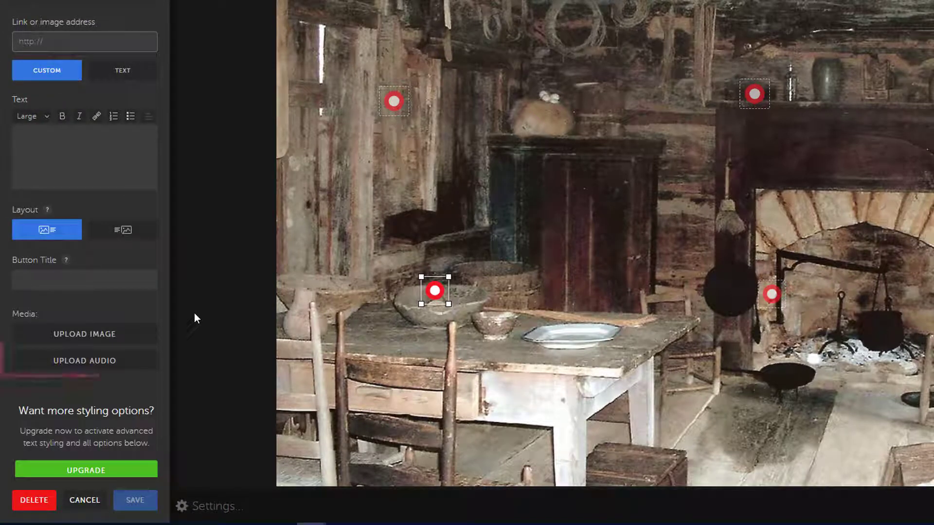
click(97, 360)
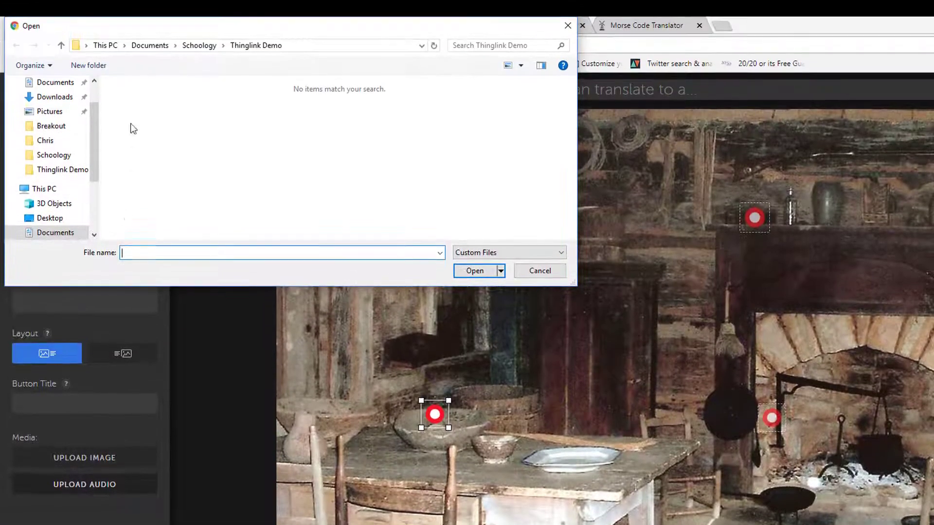
click(47, 204)
click(169, 128)
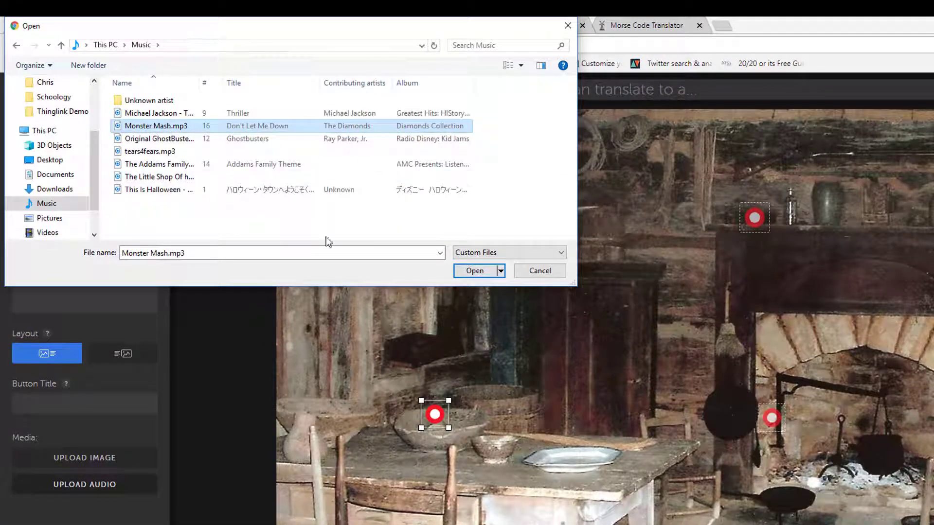
click(480, 269)
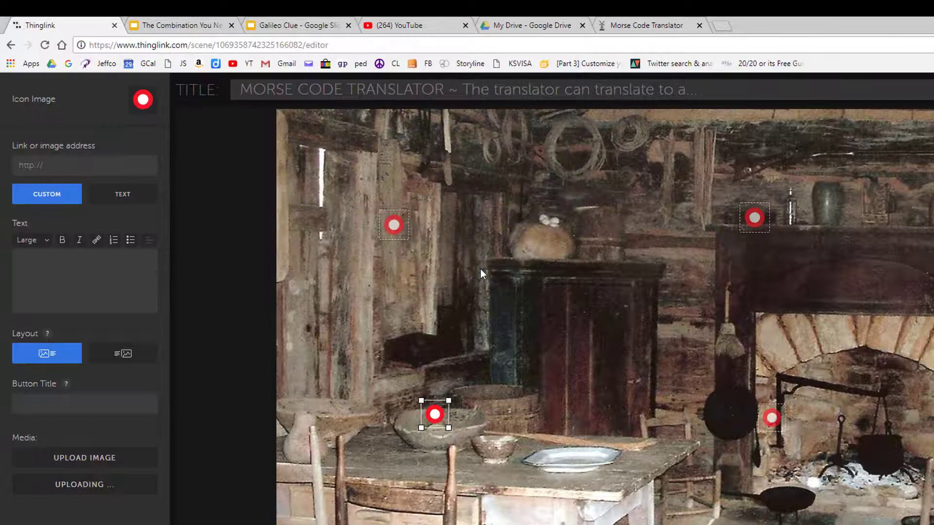
click(142, 100)
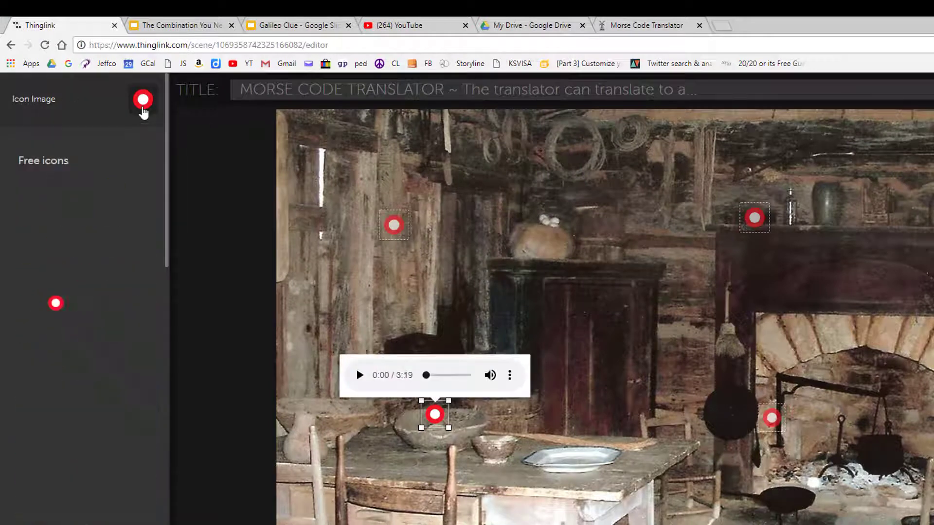
click(37, 420)
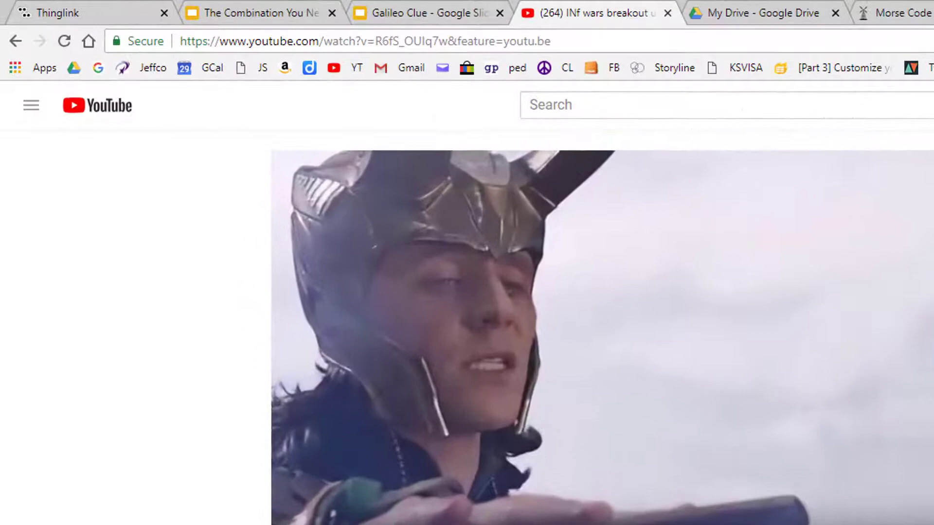
Copy the YouTube video's web address from the address bar
click(531, 42)
right_click(537, 42)
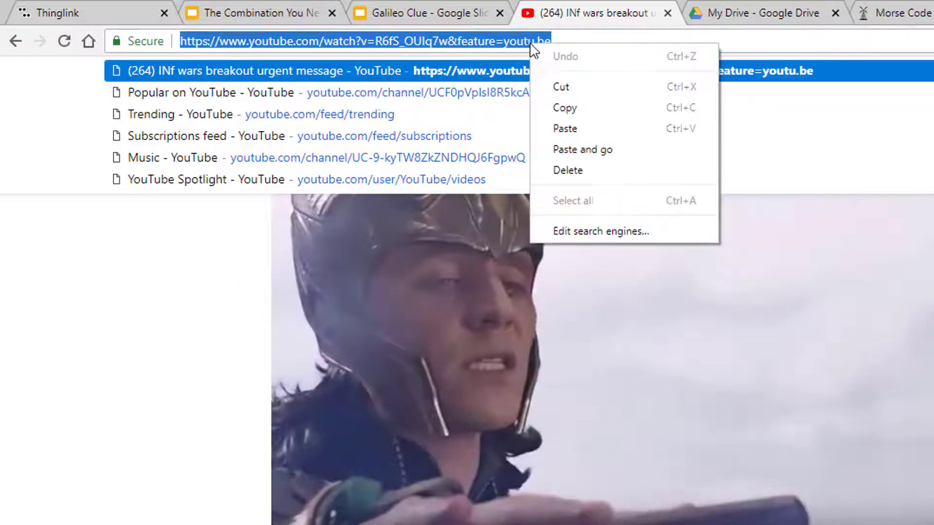
click(555, 108)
Add a fireplace tag linking to the 'INf wars breakout urgent message' YouTube video, with a play icon
click(73, 12)
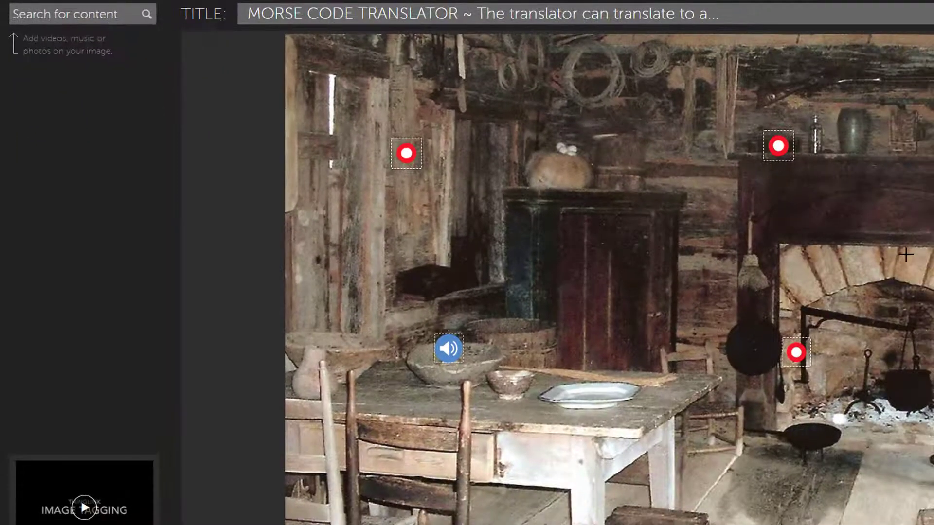
click(906, 254)
right_click(60, 91)
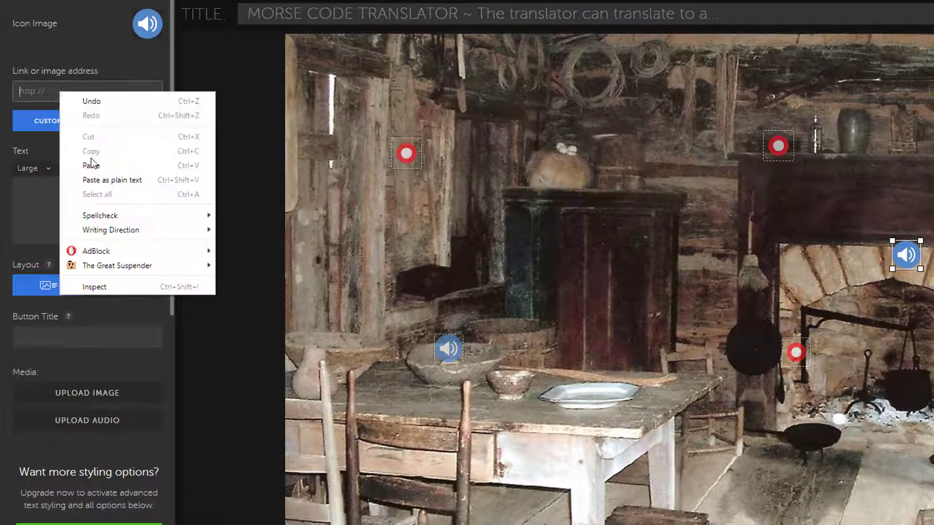
click(92, 162)
click(142, 32)
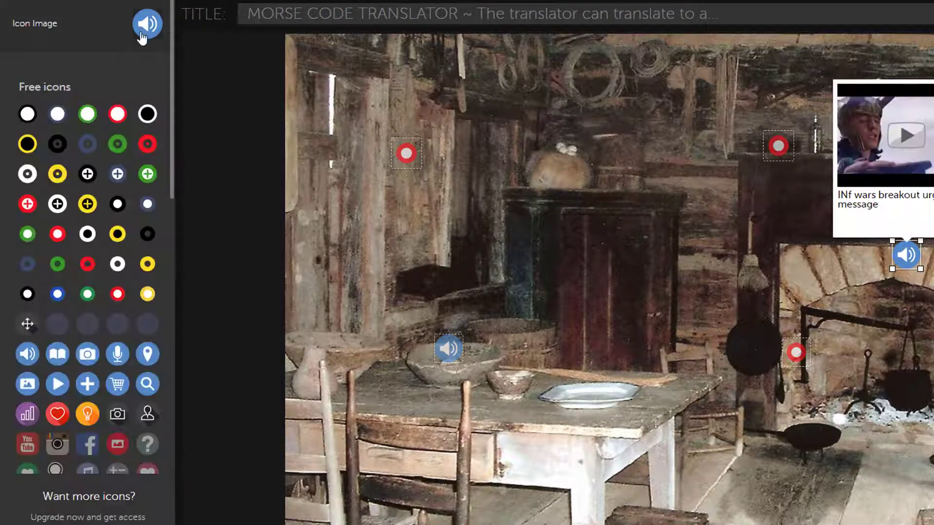
click(87, 317)
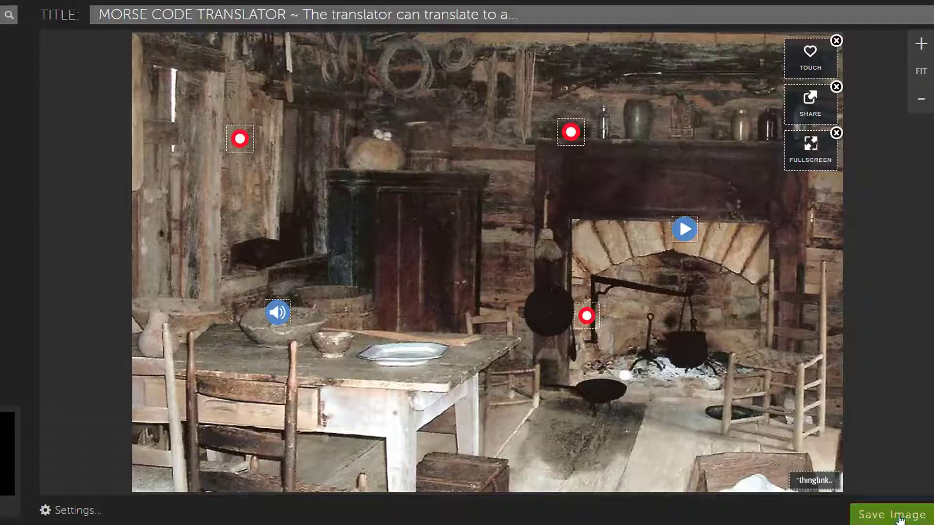
Save the tagged cabin image and bring up its sharing link
click(900, 517)
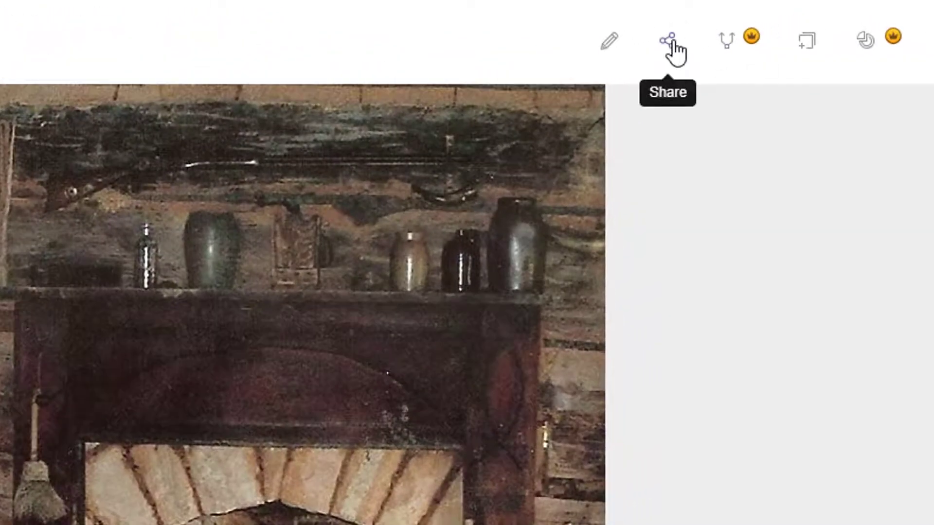
click(672, 42)
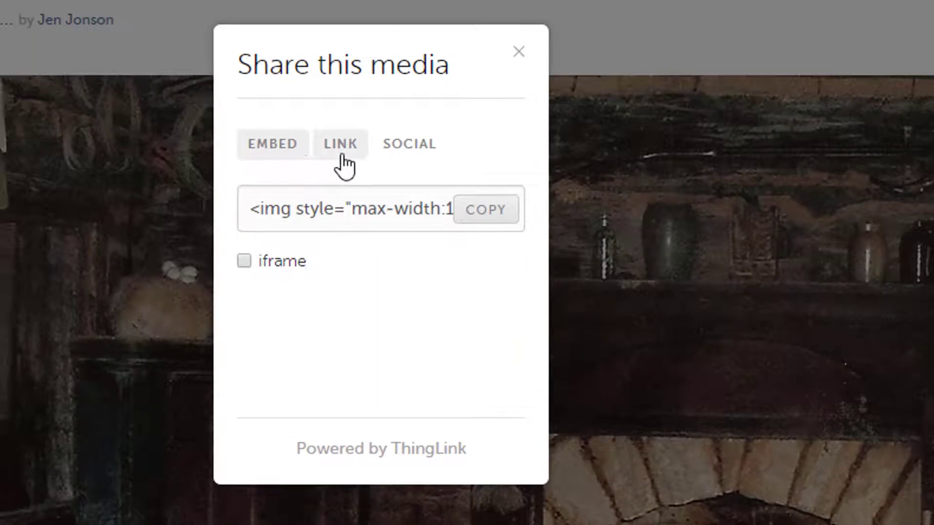
click(343, 155)
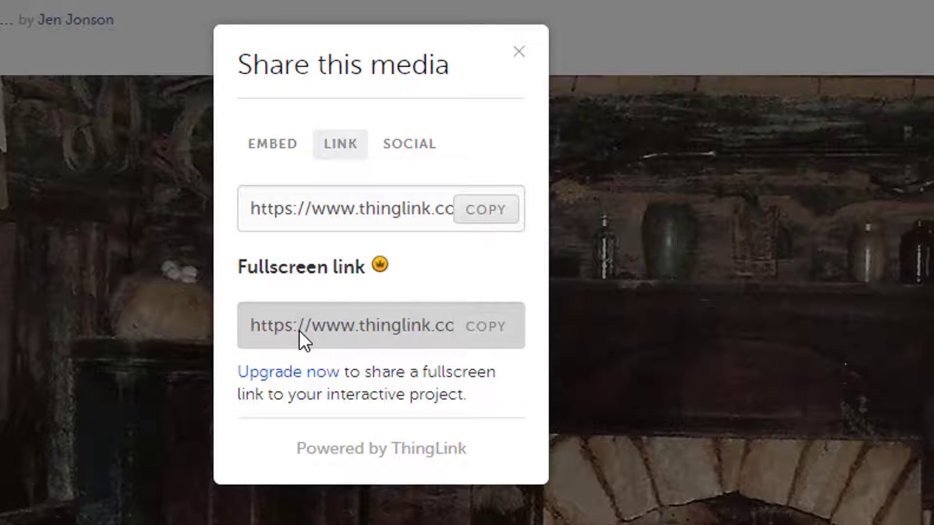
Copy the image's iframe embed code resized to 900 × 582
click(270, 155)
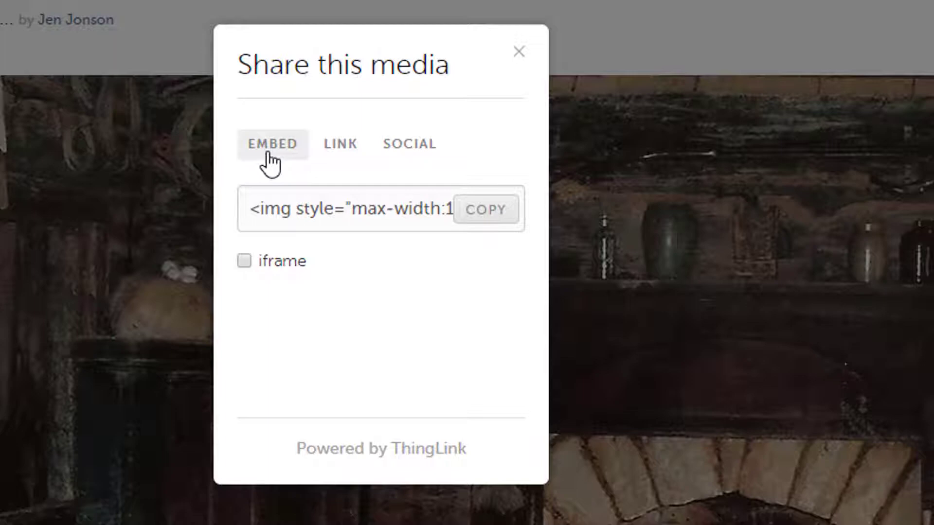
click(242, 261)
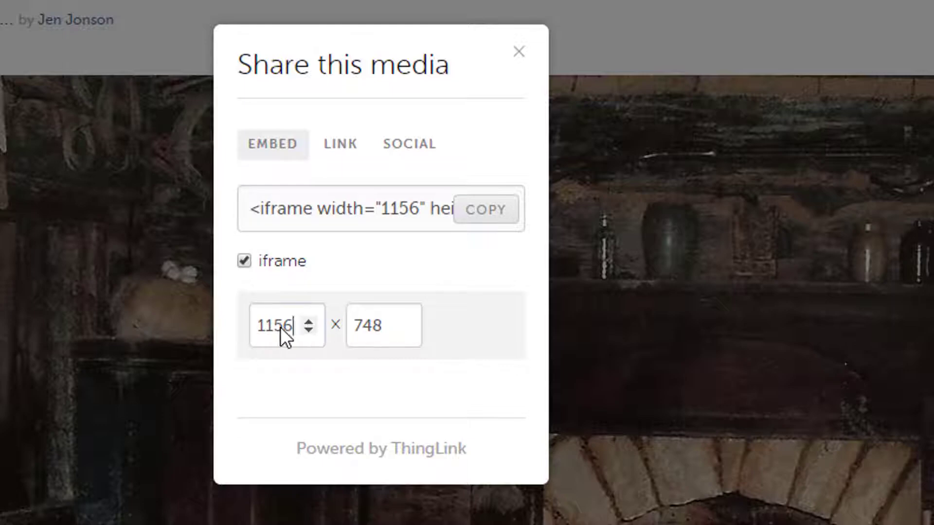
drag(280, 327, 250, 308)
text(900)
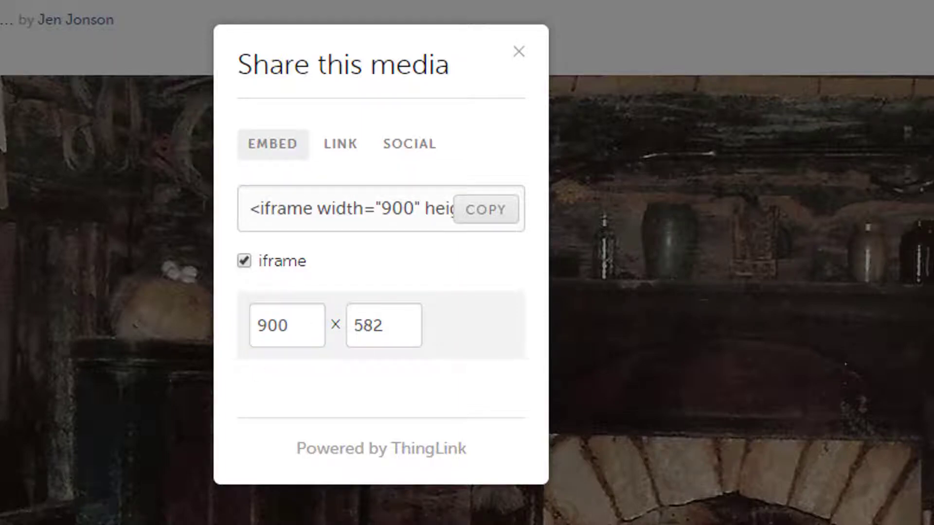
click(494, 214)
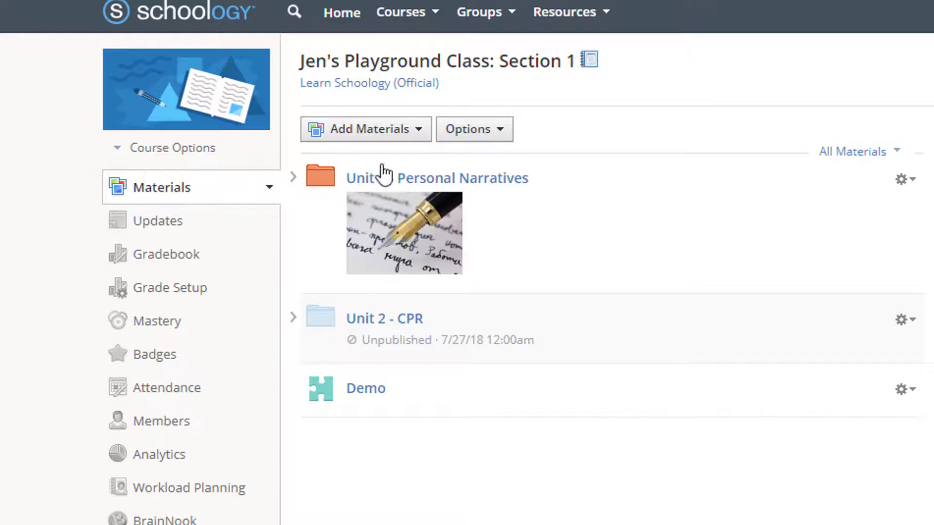
Create a course page titled 'Digital Breakout Room' with the ThingLink iframe code pasted into its HTML body
click(387, 138)
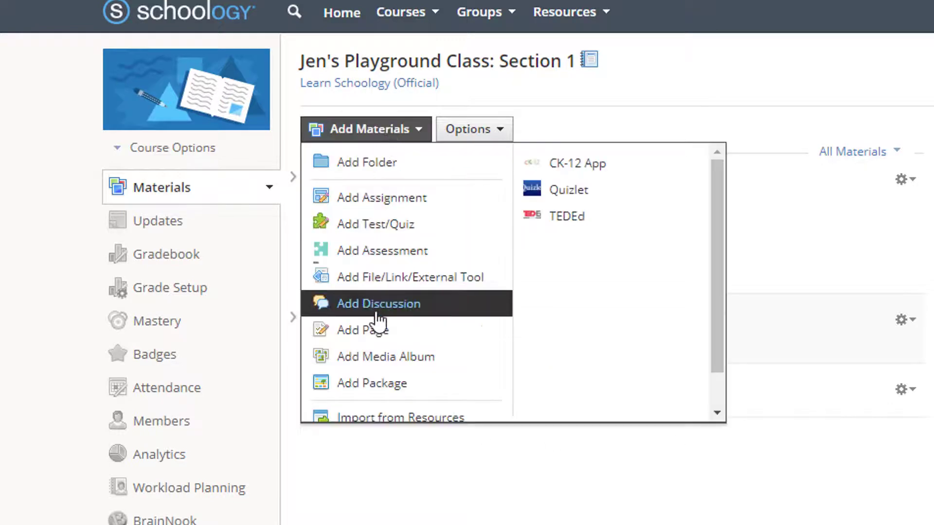
click(377, 333)
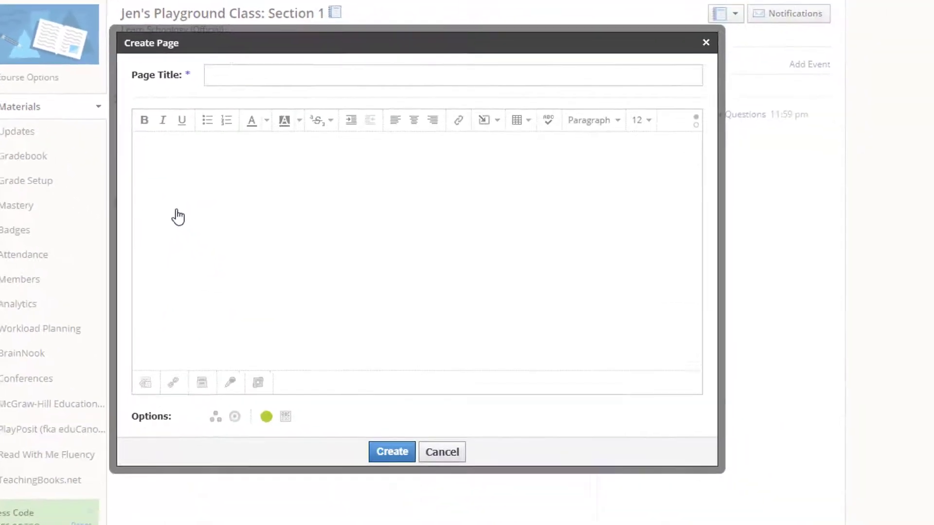
text(Digital Breakout Room)
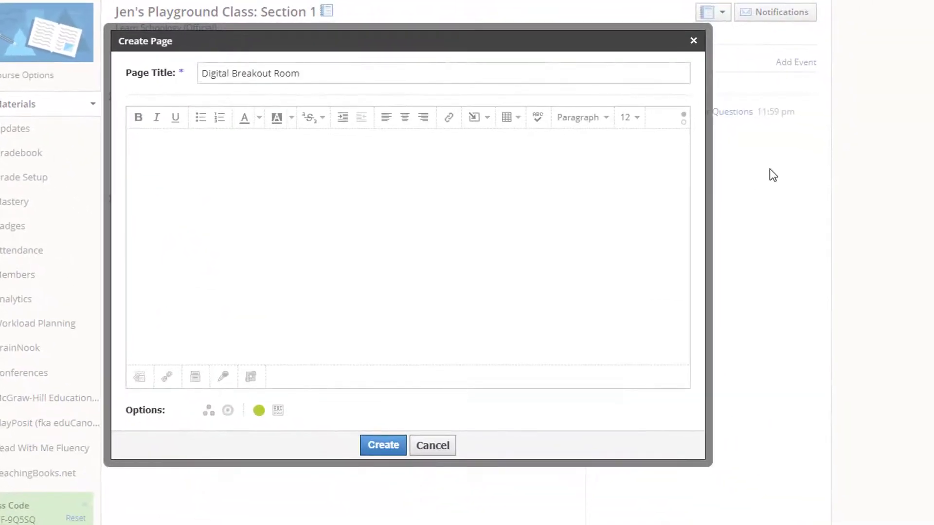
click(684, 128)
right_click(319, 132)
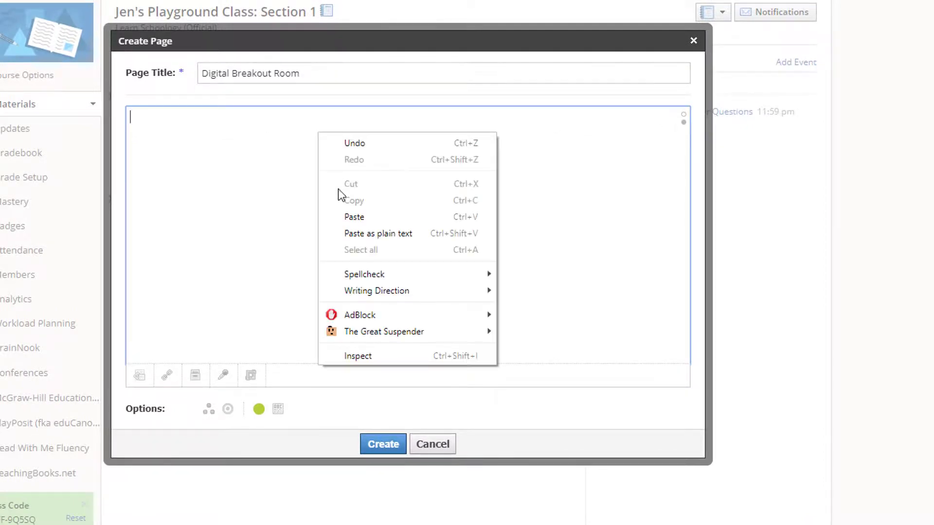
click(351, 217)
click(684, 119)
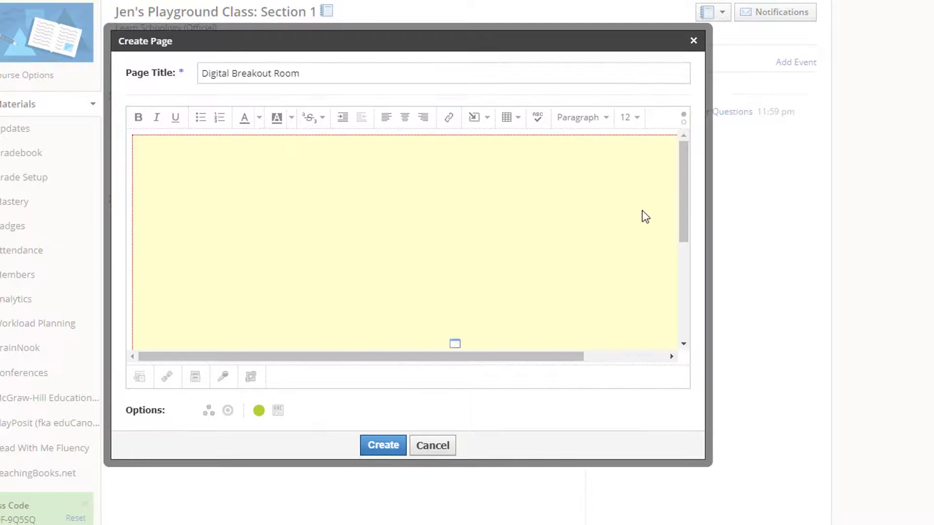
click(388, 446)
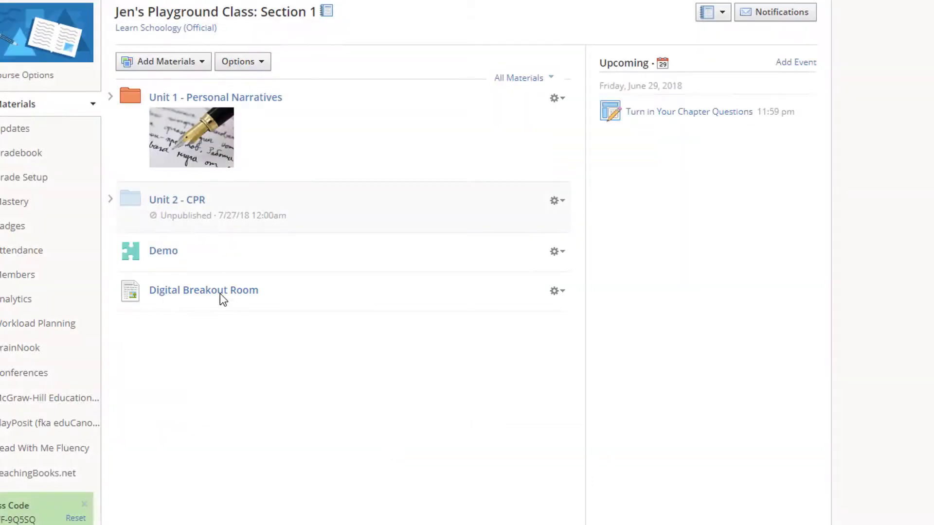
Open the Digital Breakout Room page and test a hotspot on the embedded cabin image
click(220, 294)
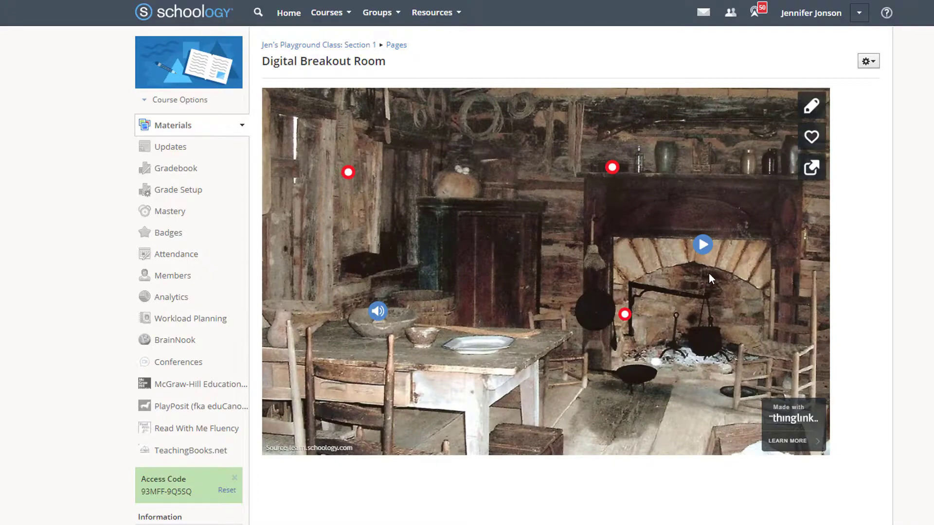
mouse_move(705, 247)
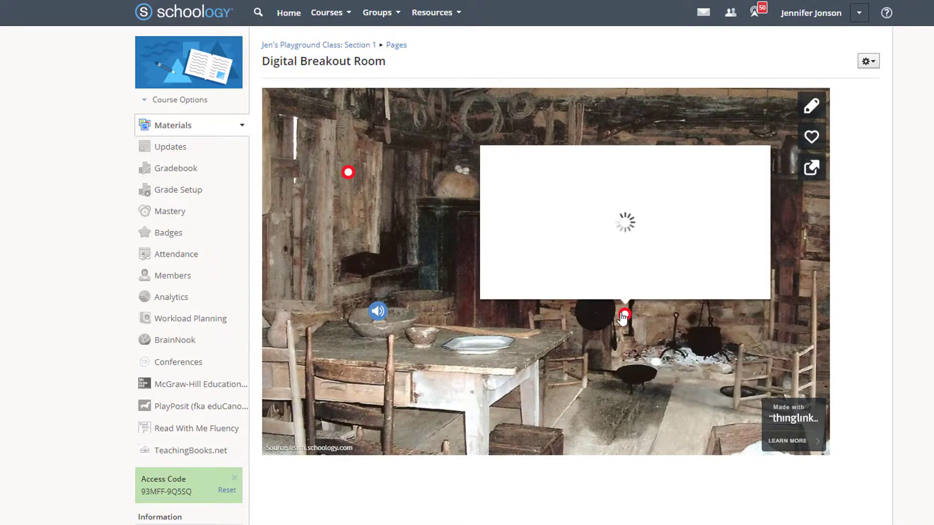